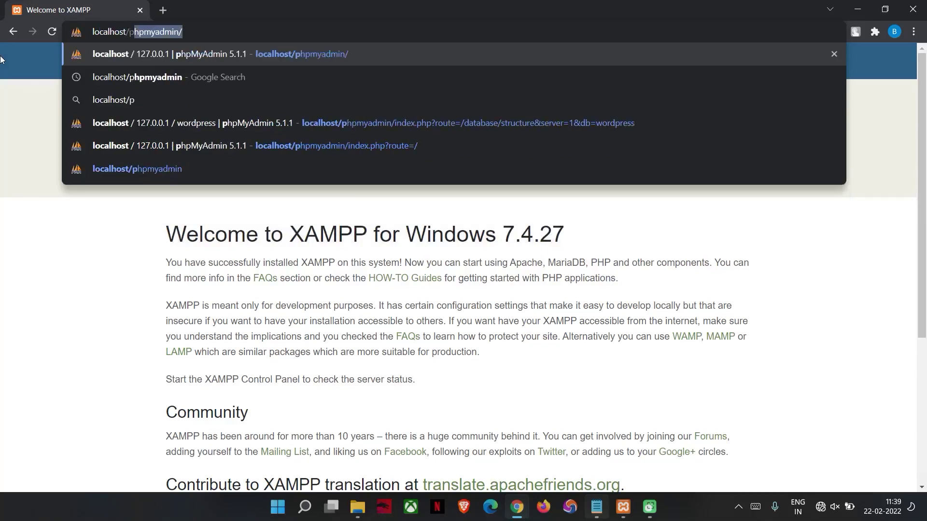
# Create an empty database named wordpress from phpMyAdmin's Databases tab
pyautogui.press('Return')
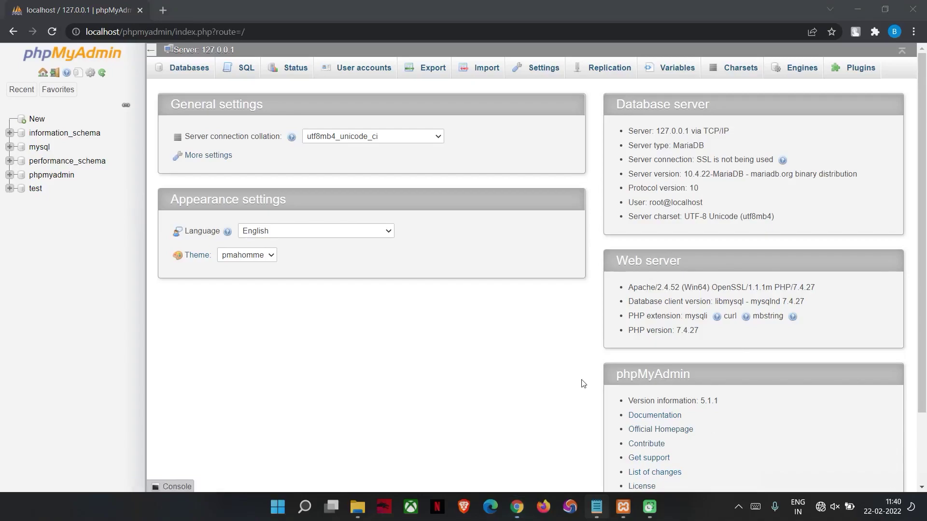
pyautogui.click(192, 70)
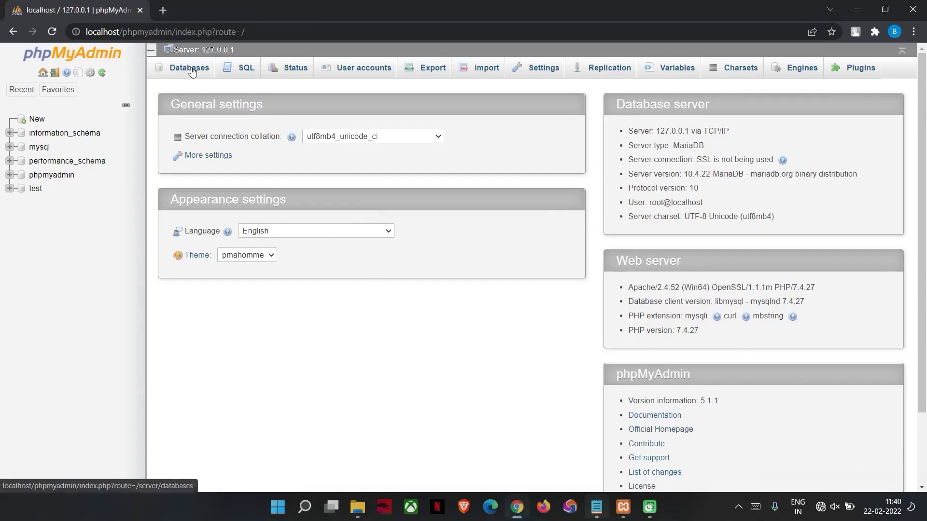
pyautogui.click(237, 146)
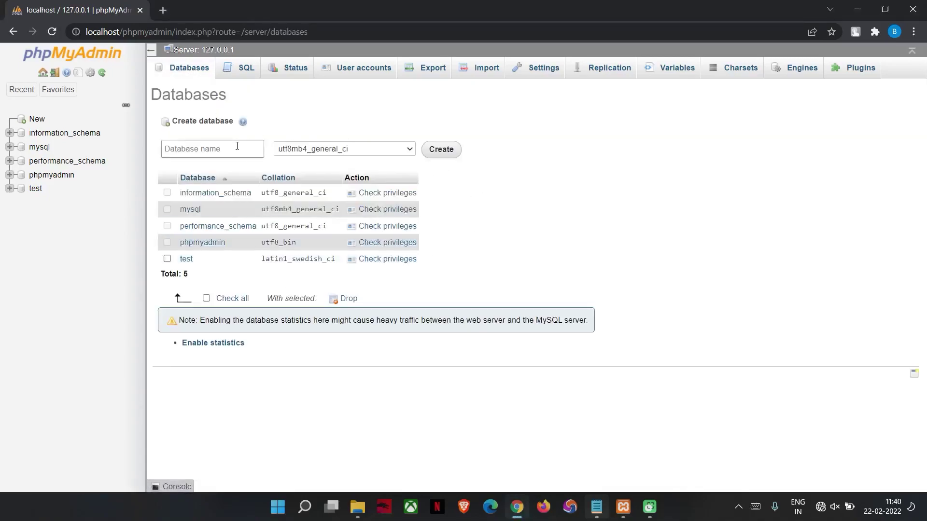
pyautogui.click(221, 175)
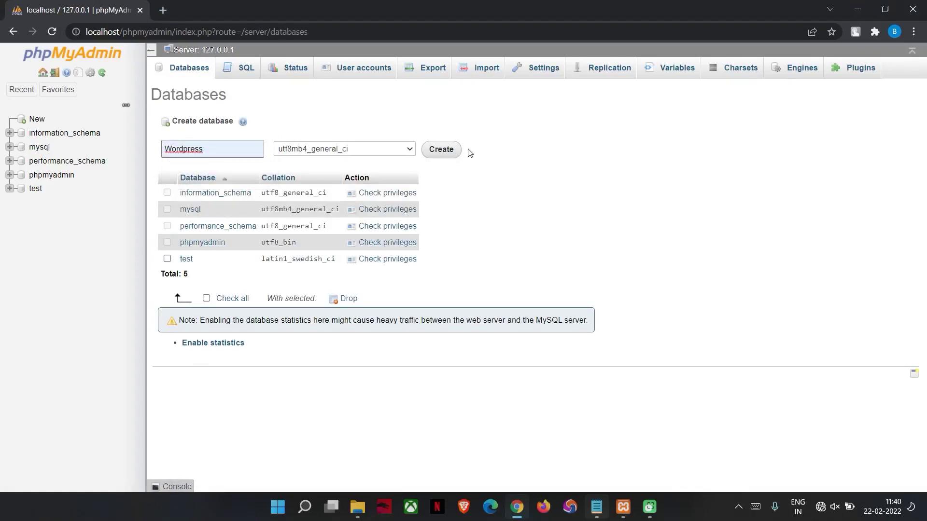
pyautogui.press('BackSpace')
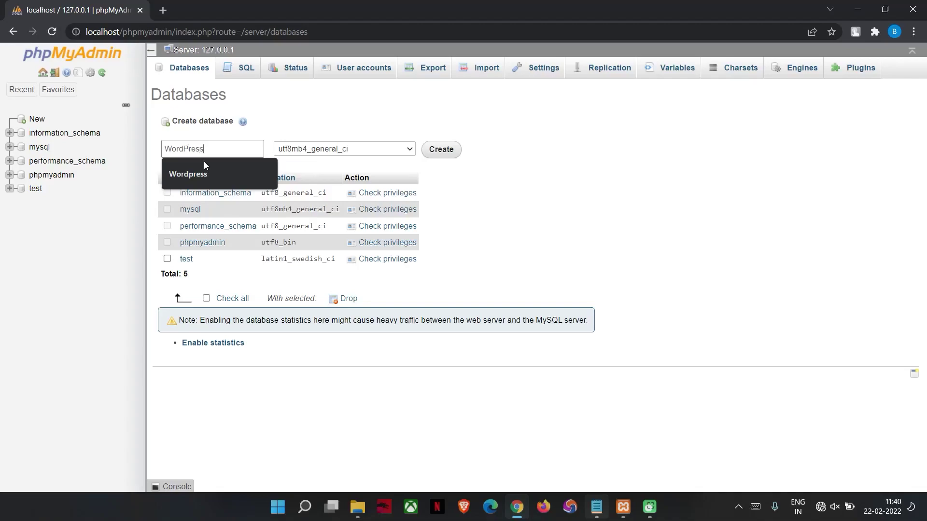
pyautogui.click(432, 150)
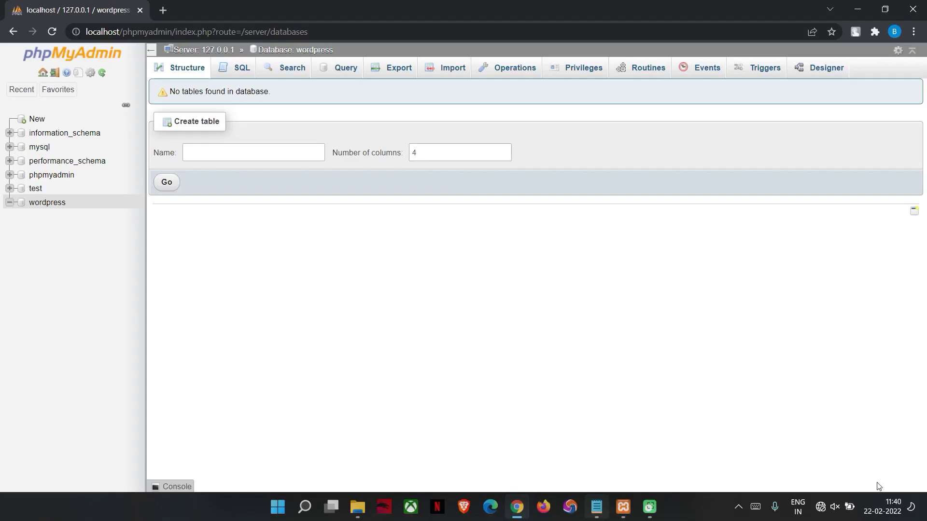
# Add 'create database then create user account' to the Notepad setup notes
pyautogui.click(596, 507)
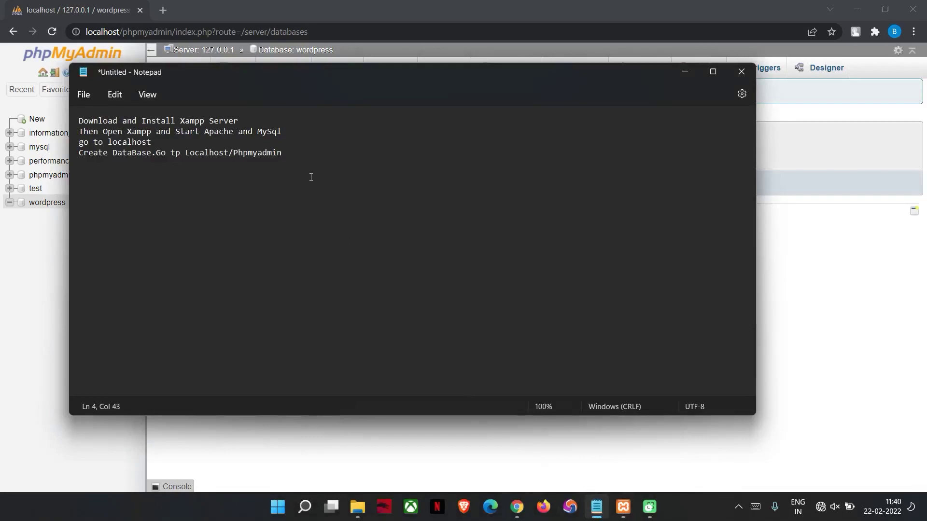
pyautogui.write('reaet')
pyautogui.press('BackSpace')
pyautogui.press('BackSpace')
pyautogui.write('te database then create ')
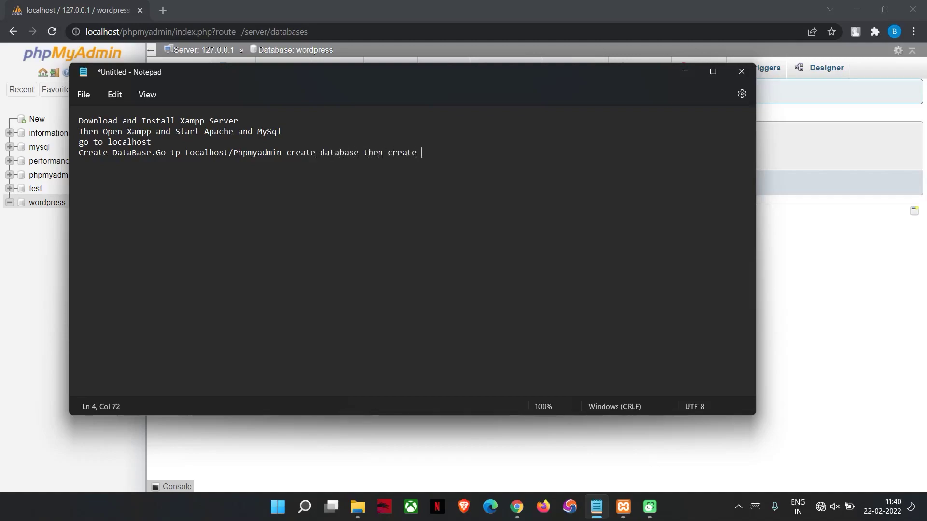
pyautogui.write('user account')
pyautogui.press('BackSpace')
pyautogui.press('BackSpace')
pyautogui.write('nt')
# Go back to phpMyAdmin's server home and show the User accounts overview
pyautogui.click(695, 67)
pyautogui.click(32, 90)
pyautogui.click(42, 72)
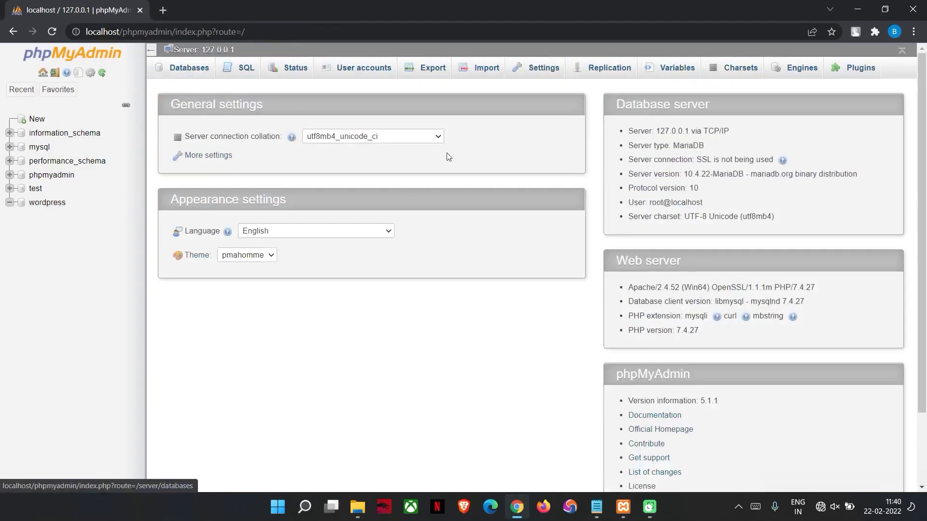
pyautogui.click(597, 506)
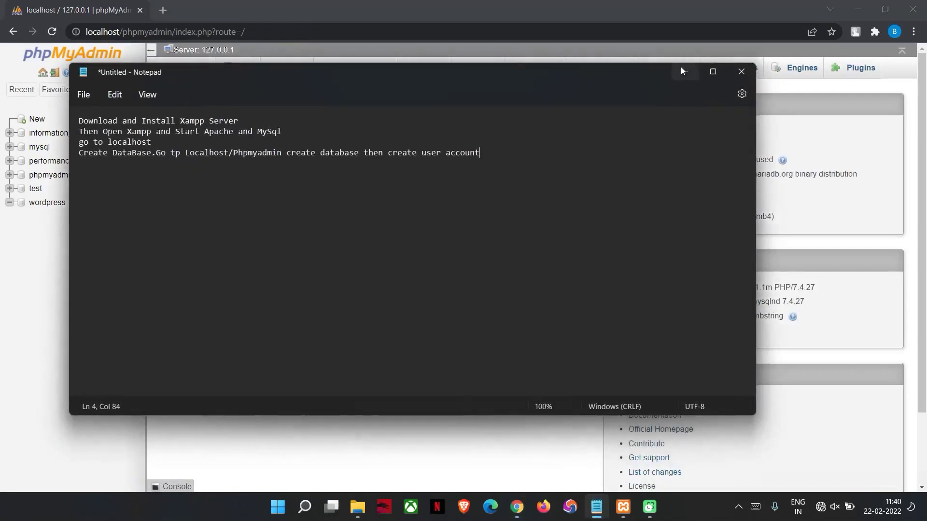
pyautogui.click(681, 71)
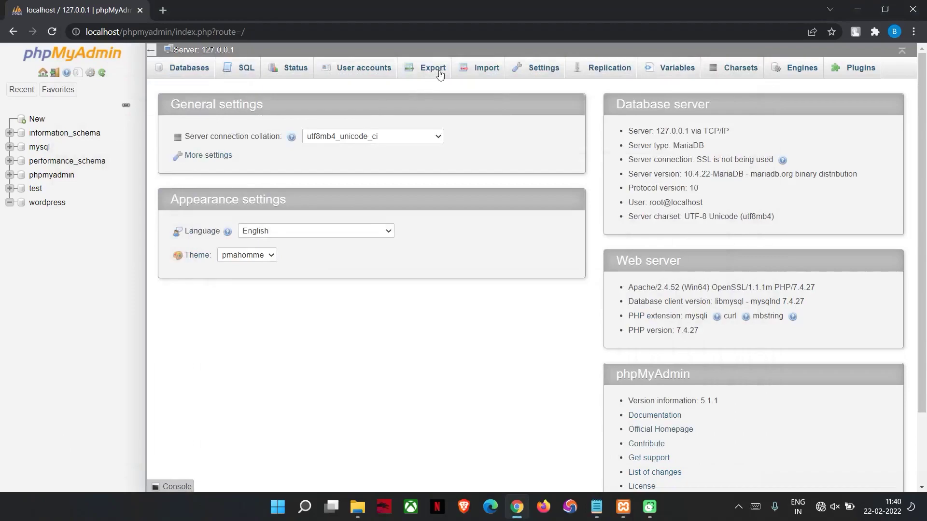
pyautogui.click(373, 70)
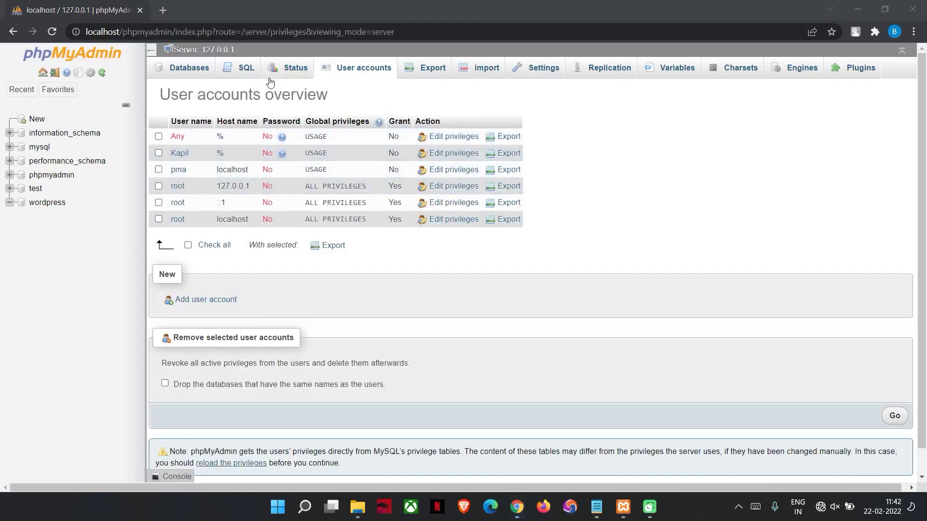
# Start a new user account named KJ on host Localhost and enter its password
pyautogui.click(184, 298)
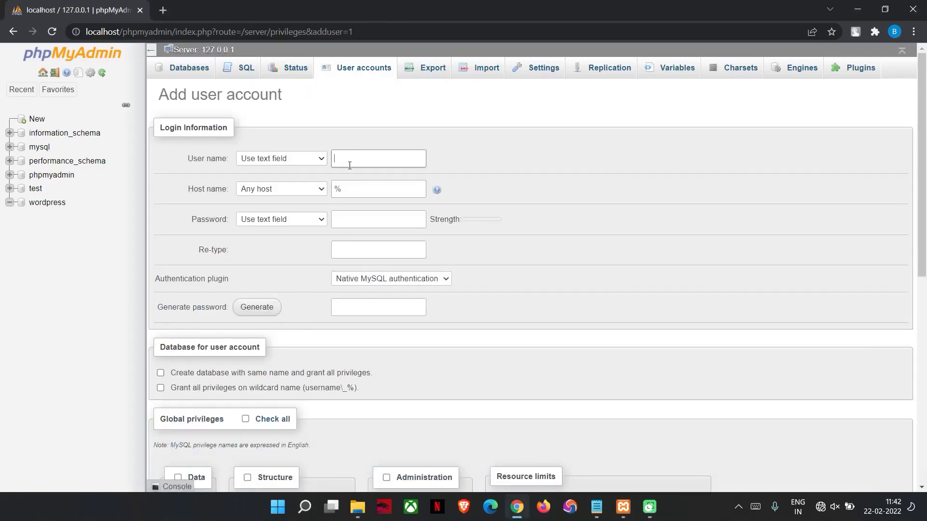
pyautogui.click(349, 165)
pyautogui.write('KJ')
pyautogui.moveTo(355, 188); pyautogui.dragTo(267, 189)
pyautogui.write('Lo')
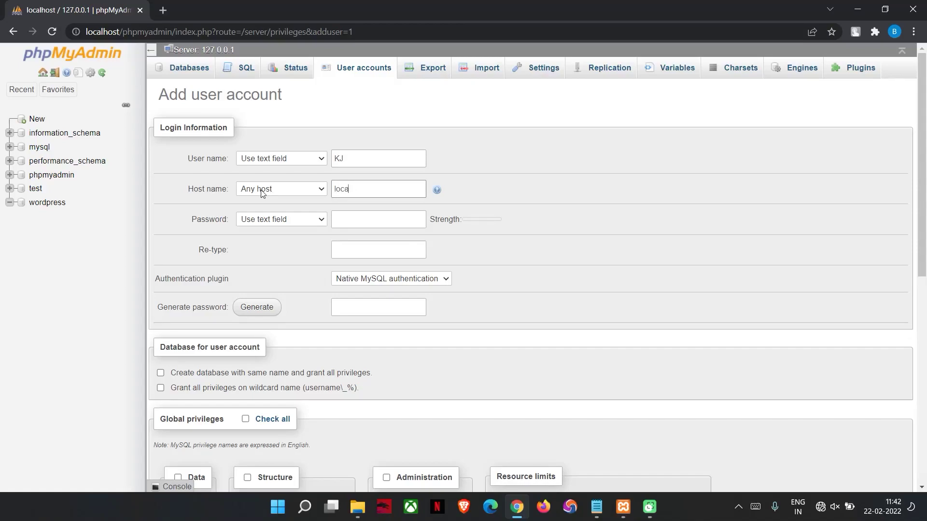
pyautogui.write('calhos')
pyautogui.write('y')
pyautogui.click(348, 224)
pyautogui.write('1')
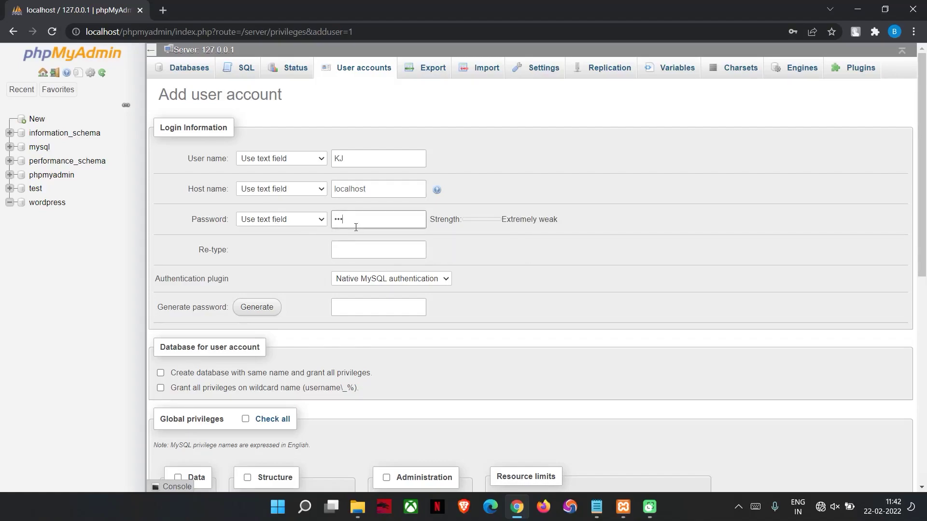
# Enable creating a same-name database and grant every global privilege
pyautogui.click(224, 379)
pyautogui.click(223, 378)
pyautogui.moveTo(925, 204); pyautogui.dragTo(925, 337)
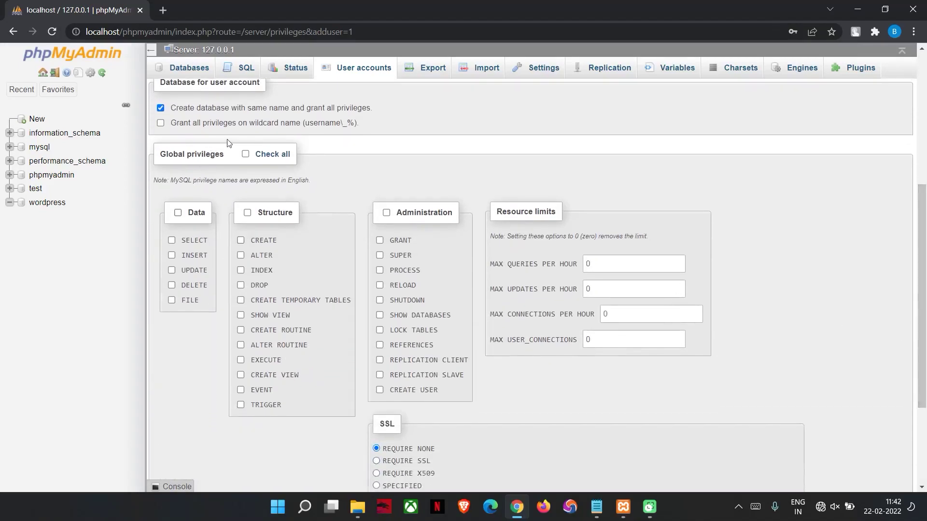
pyautogui.click(246, 154)
# Complete the account password and submit the new user account
pyautogui.moveTo(925, 326); pyautogui.dragTo(925, 382)
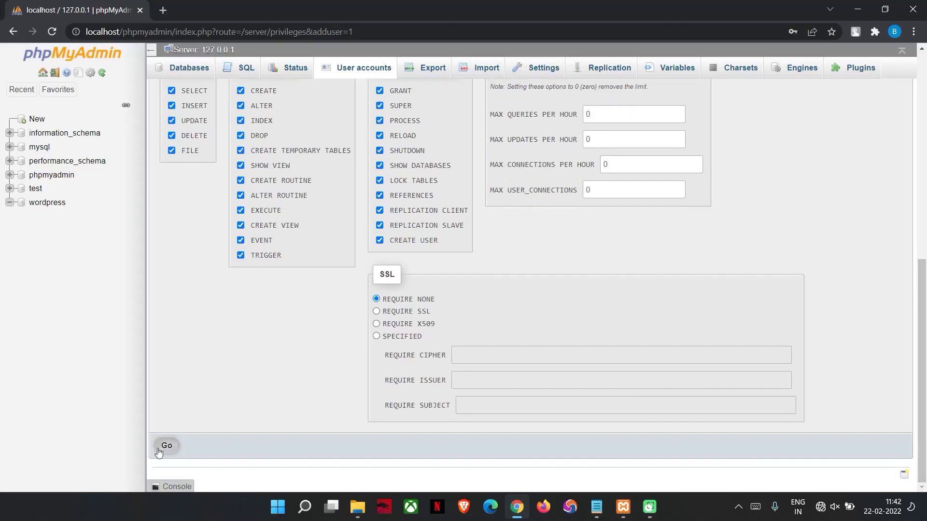
pyautogui.click(159, 448)
pyautogui.moveTo(920, 220); pyautogui.dragTo(925, 117)
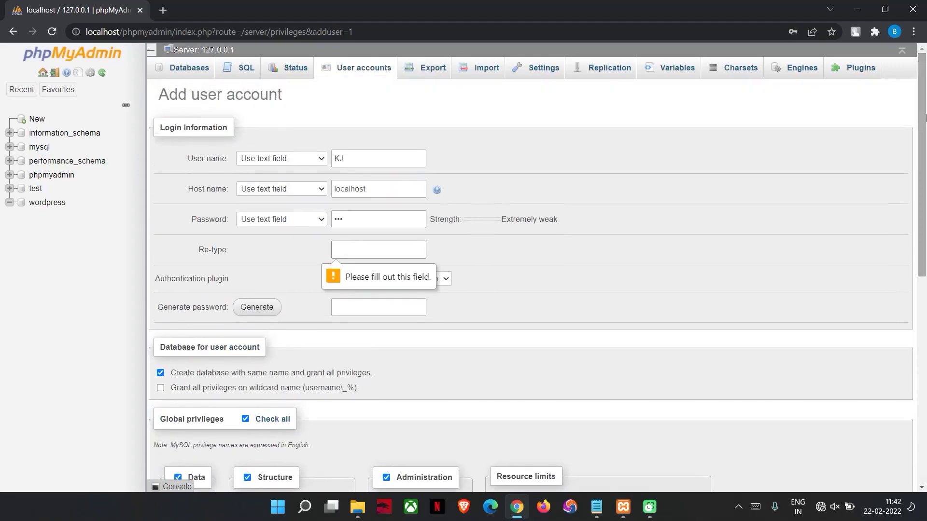
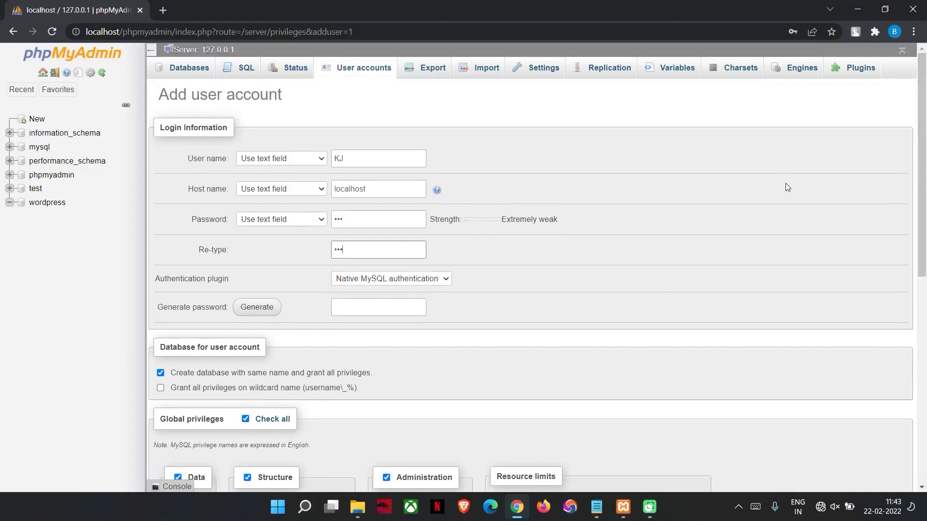
pyautogui.moveTo(925, 248); pyautogui.dragTo(925, 453)
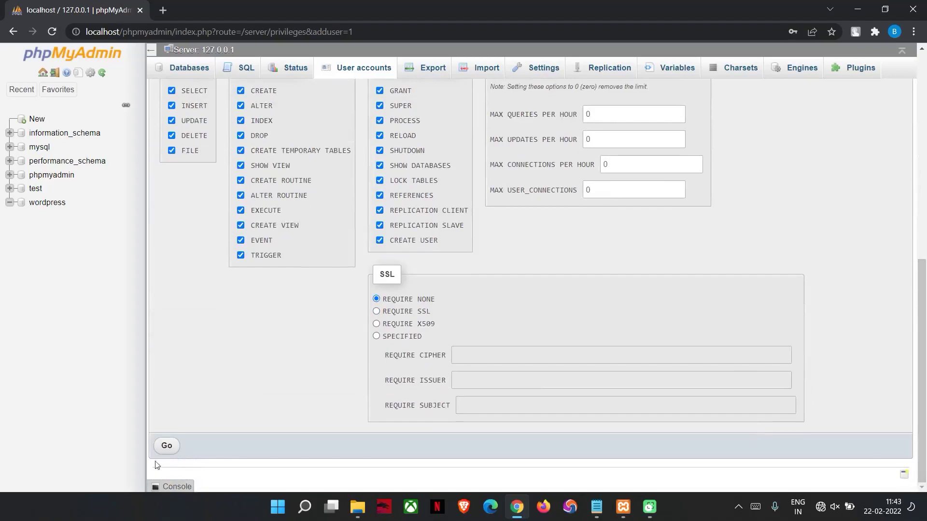
pyautogui.click(164, 448)
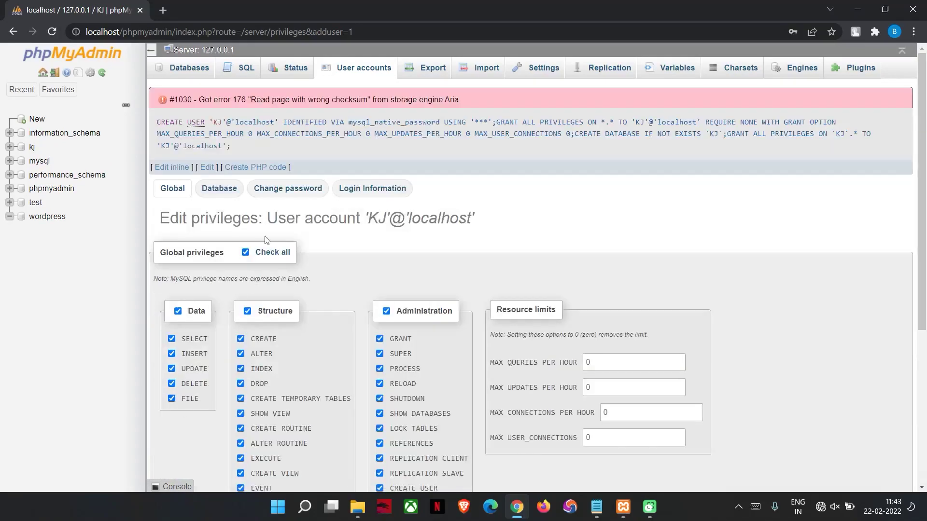
# Review the new account's database-specific and global privileges, then return to the Databases list
pyautogui.moveTo(925, 73)
pyautogui.mouseDown()
pyautogui.moveTo(925, 188)
pyautogui.moveTo(925, 71)
pyautogui.mouseUp()
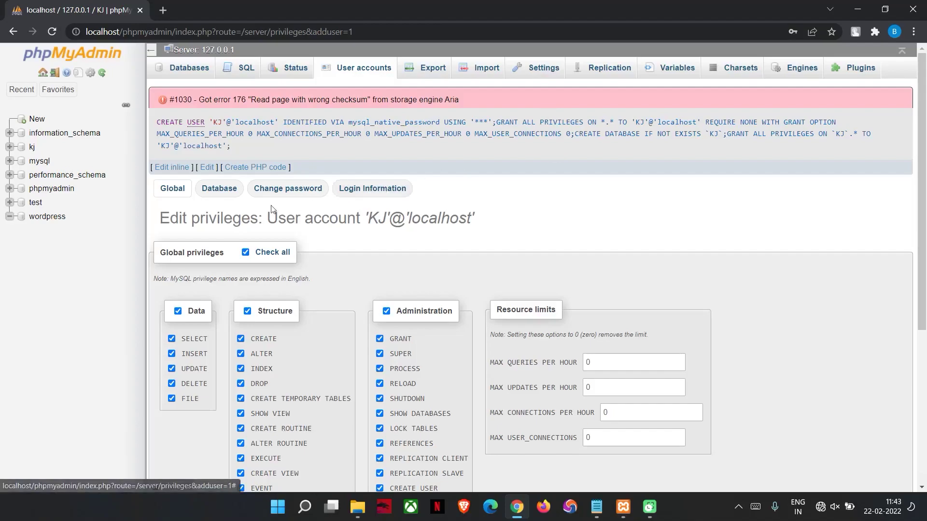
pyautogui.click(223, 192)
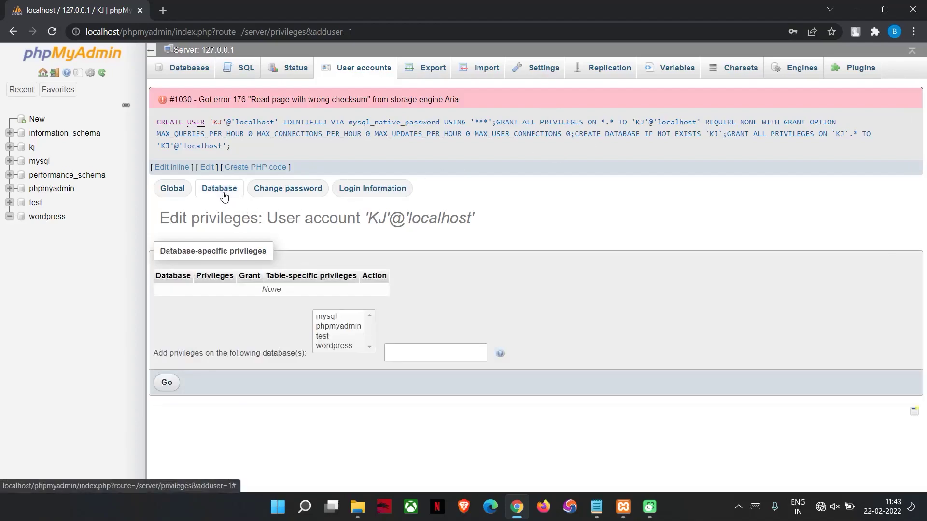
pyautogui.click(188, 193)
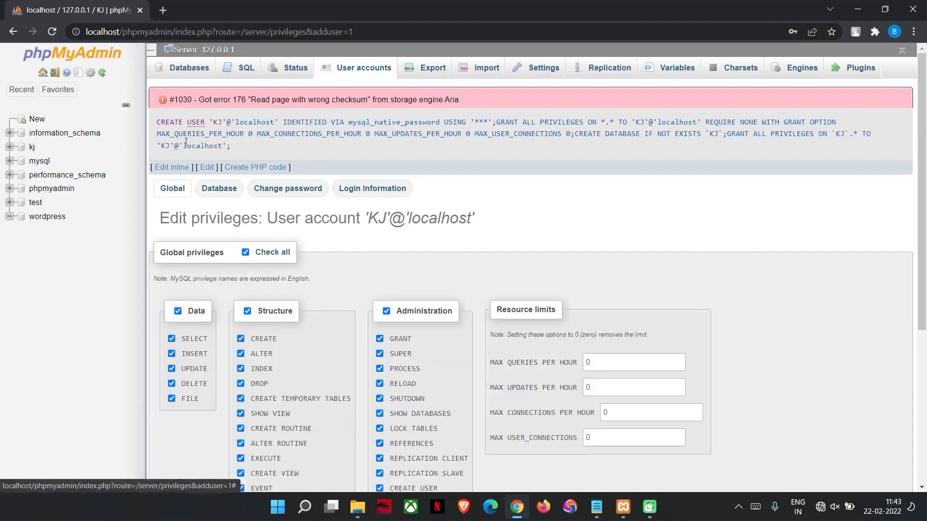
pyautogui.click(193, 77)
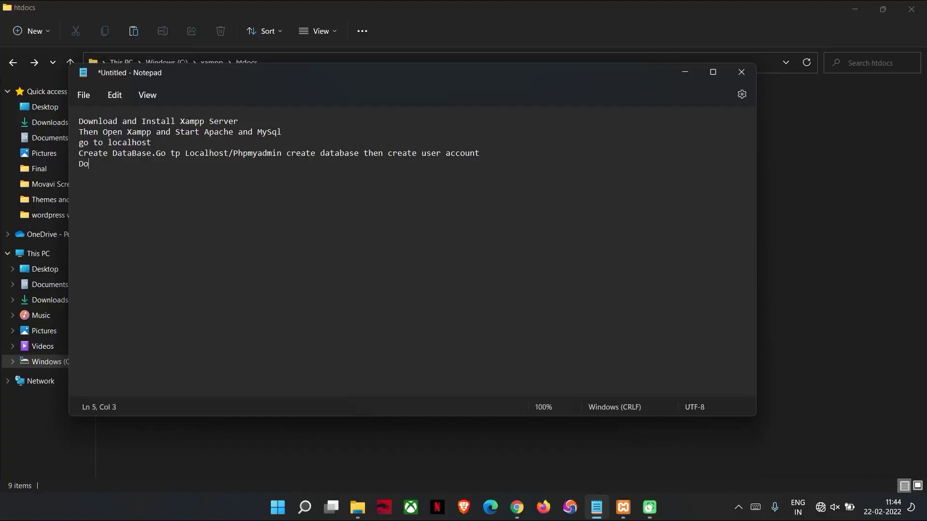
# Note 'Download Wordpress from wordpress.org and extert wordpress file then paste that in htdocs folder'
pyautogui.write('ad')
pyautogui.write('Wordpress fro,')
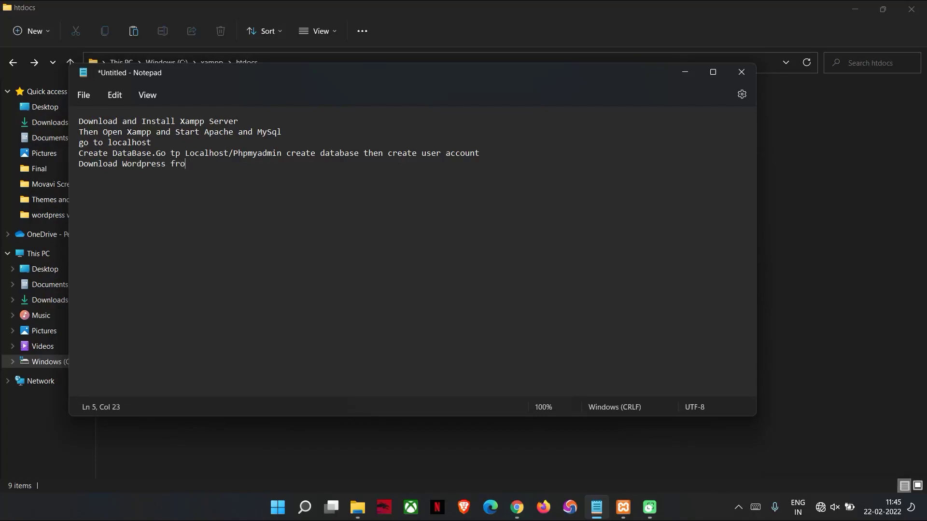
pyautogui.write(' wordpress.org and exter')
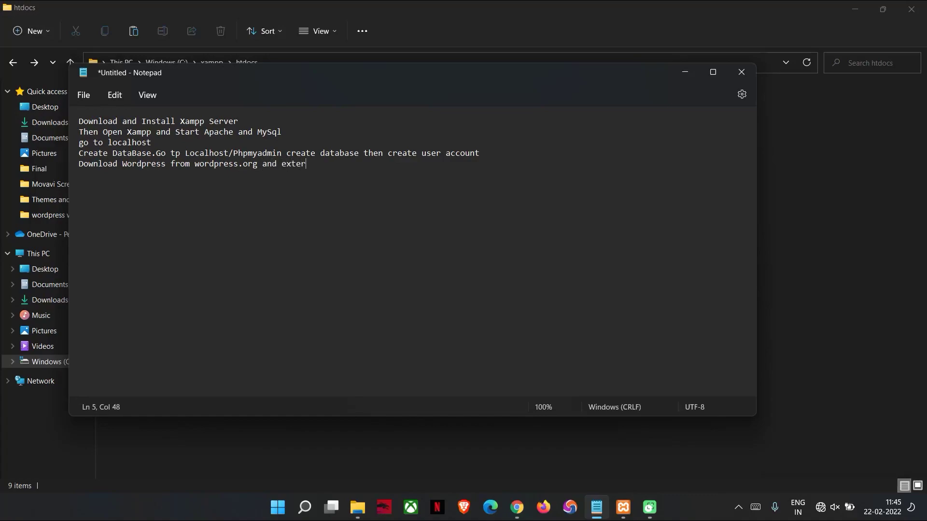
pyautogui.write('t wordpress fik')
pyautogui.press('BackSpace')
pyautogui.write('le then paste that in')
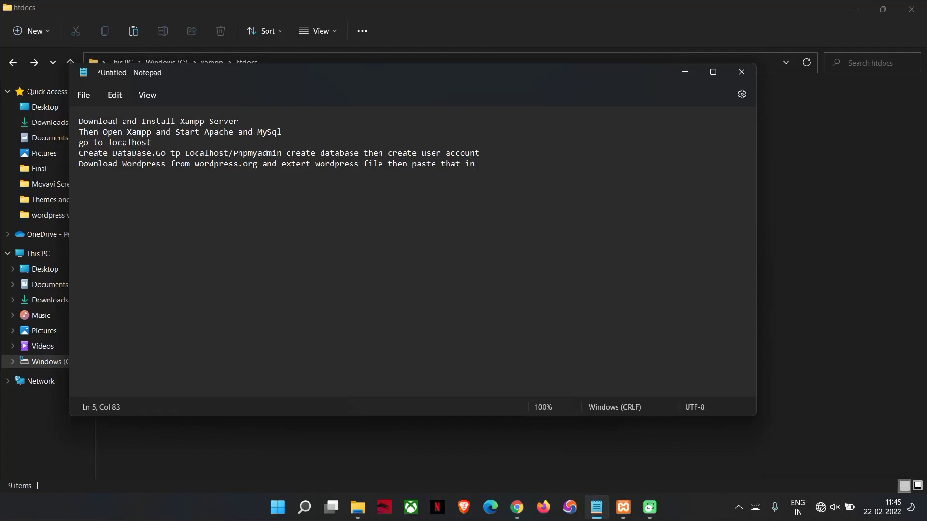
pyautogui.write(' htdocs folder')
# Browse to C:\xampp\htdocs and open the wordpress folder to confirm its files are there
pyautogui.click(690, 71)
pyautogui.click(155, 64)
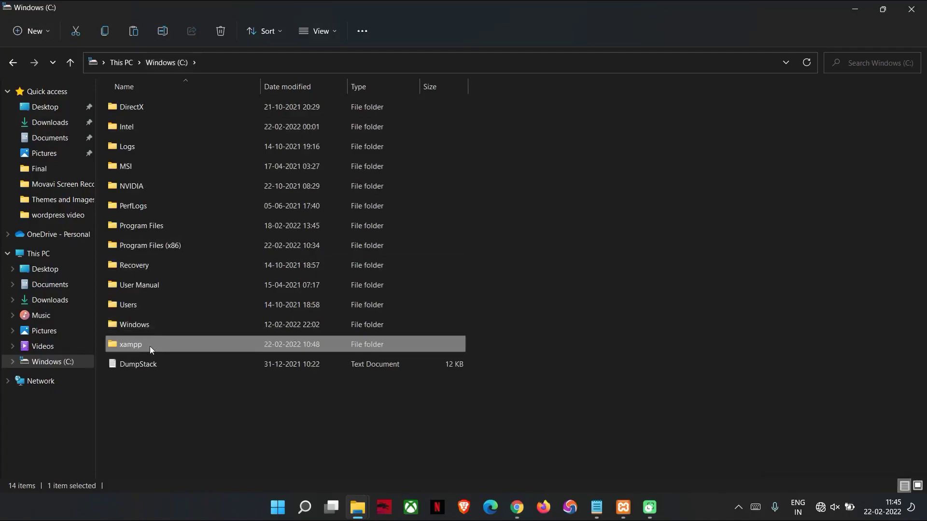
pyautogui.doubleClick(150, 346)
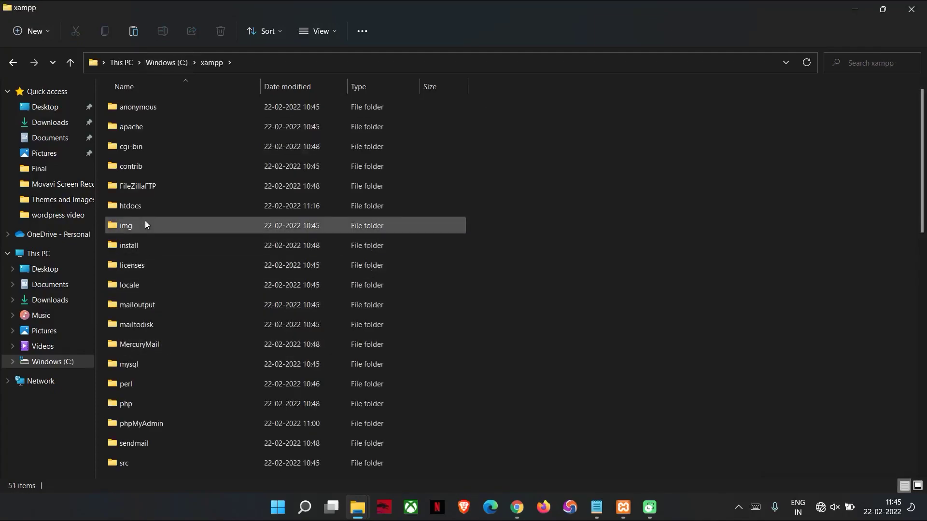
pyautogui.click(140, 206)
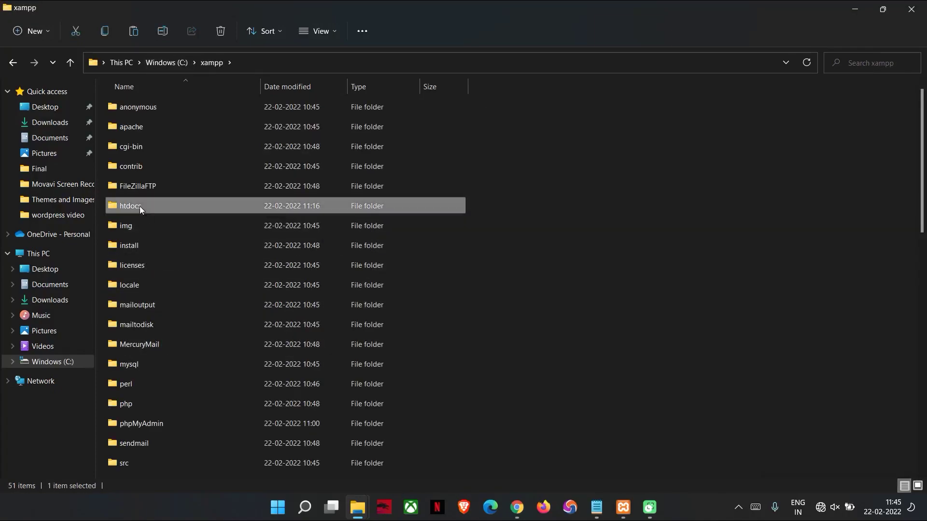
pyautogui.doubleClick(184, 198)
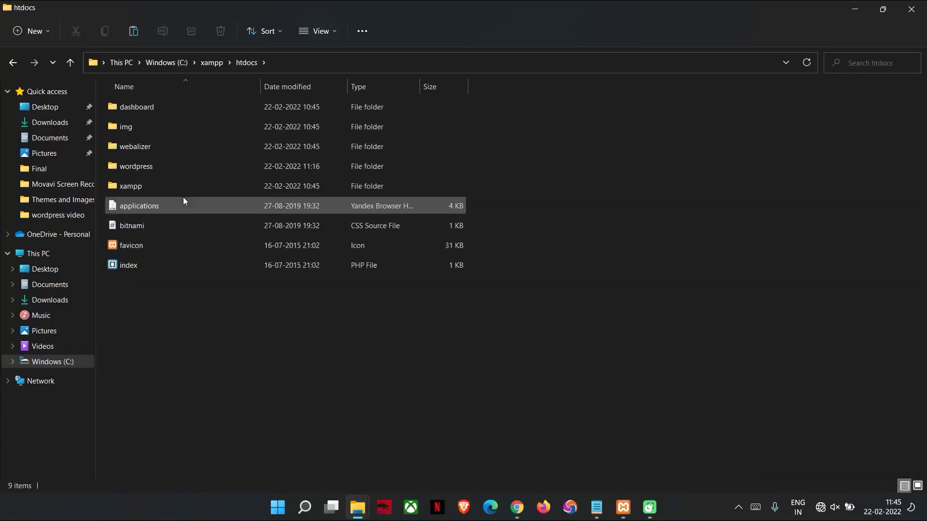
pyautogui.hotkey('ctrl', 'v')
pyautogui.click(554, 198)
pyautogui.doubleClick(189, 169)
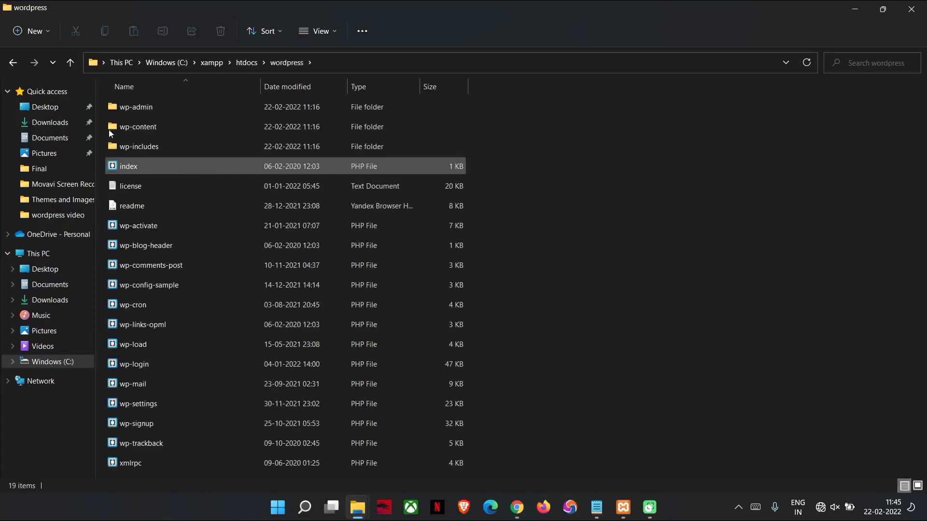
pyautogui.click(12, 63)
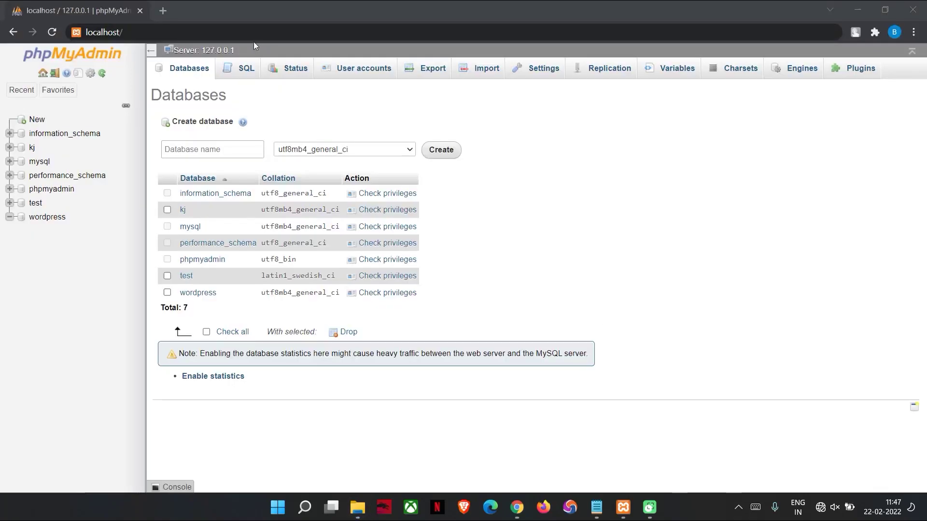
# Load localhost/wordpress/wp-admin in Chrome
pyautogui.click(241, 32)
pyautogui.write('wordp')
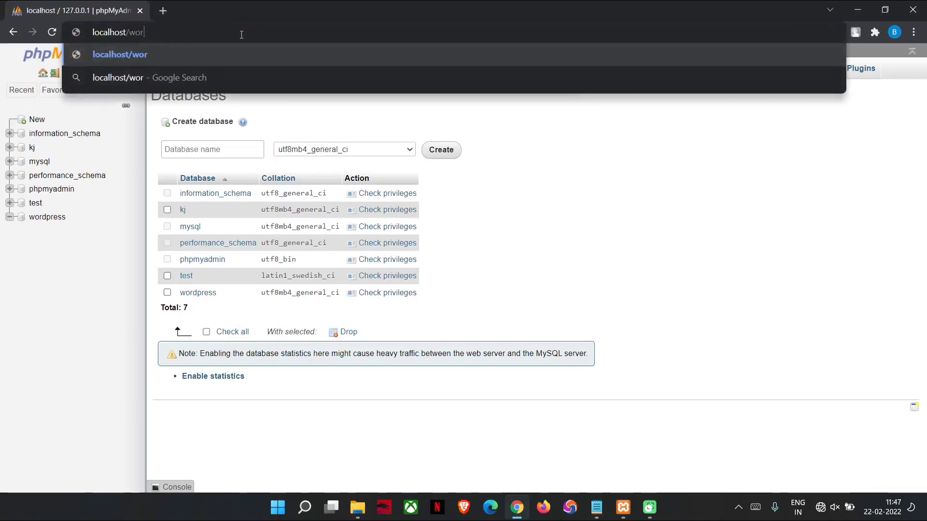
pyautogui.write('ss')
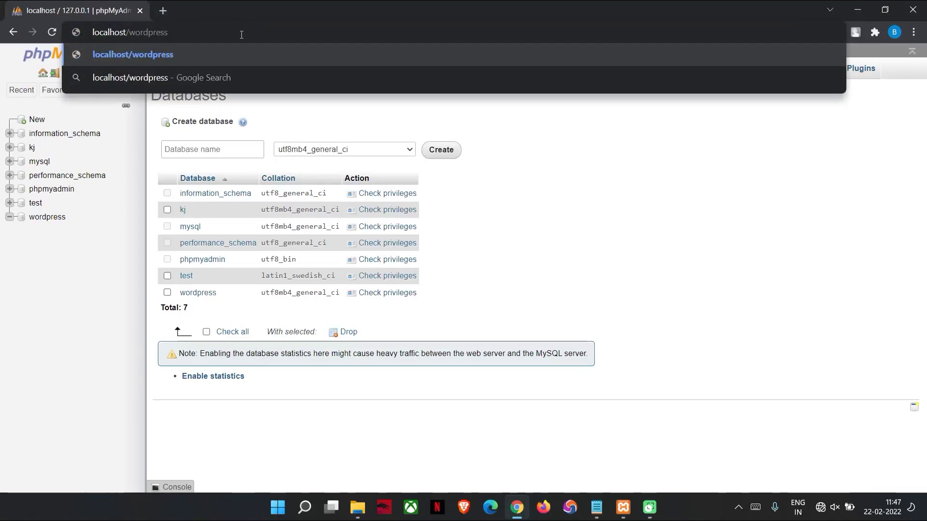
pyautogui.write('/w')
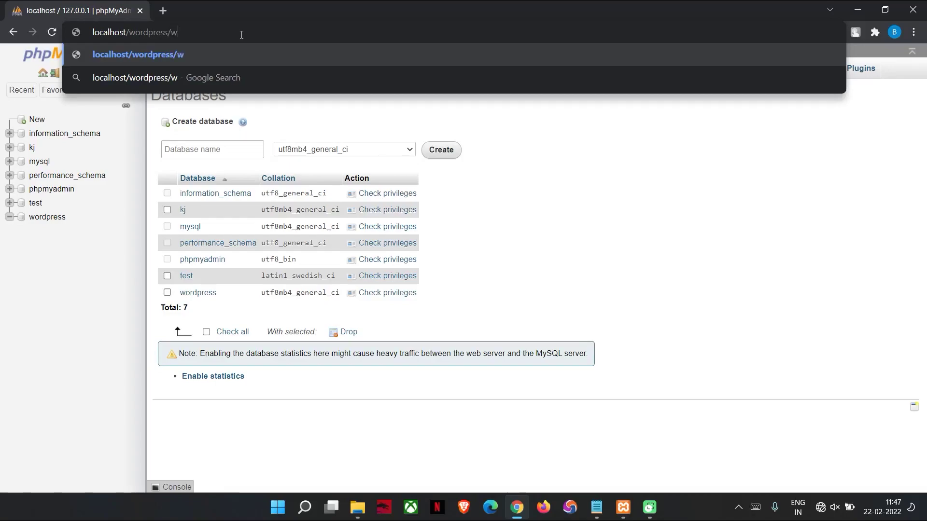
pyautogui.write('p')
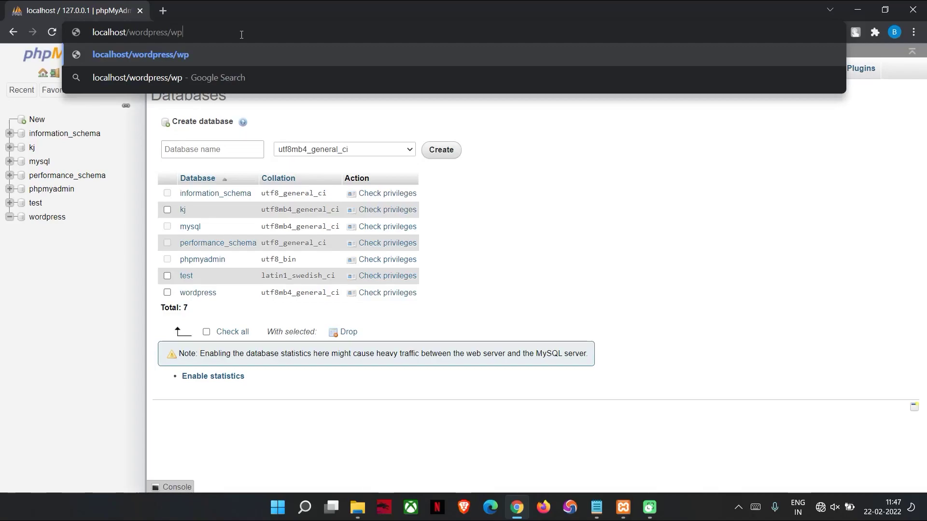
pyautogui.write('-admin')
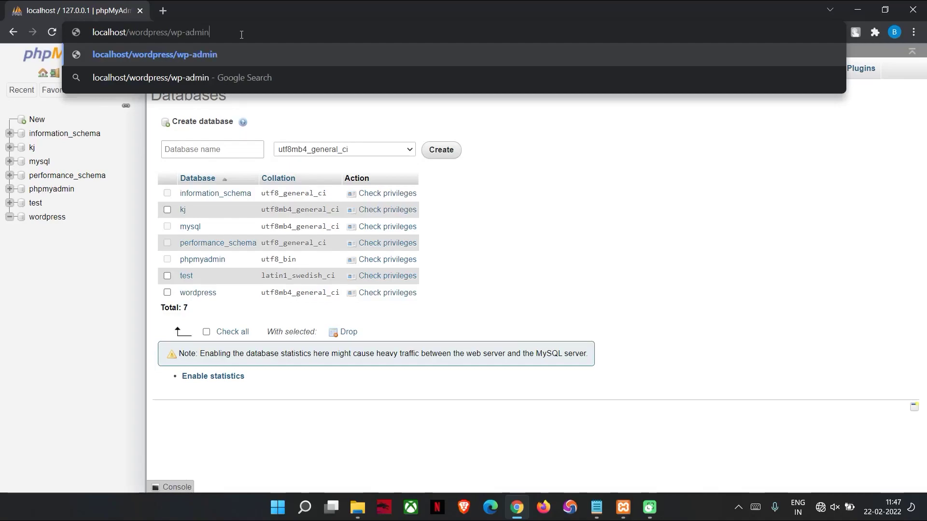
pyautogui.press('Return')
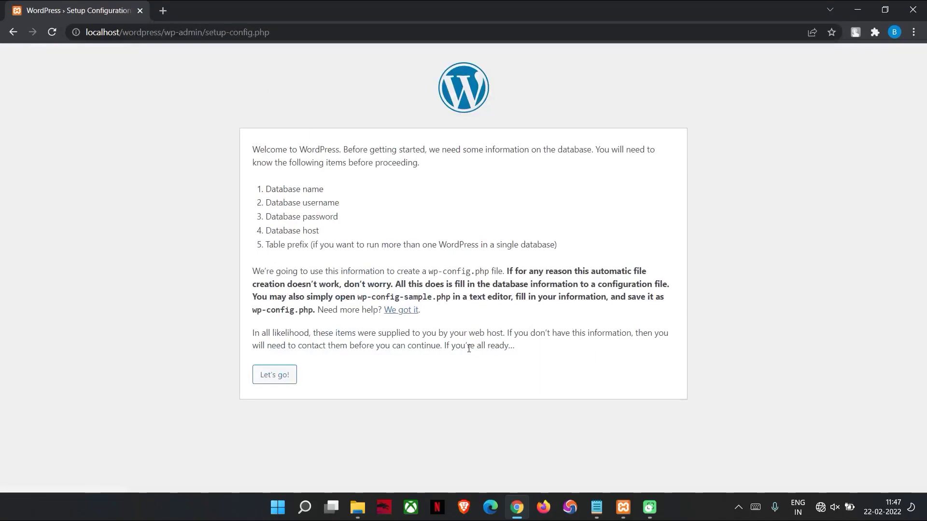
# Submit the database form with database wordpress, username kj and the account password
pyautogui.click(270, 380)
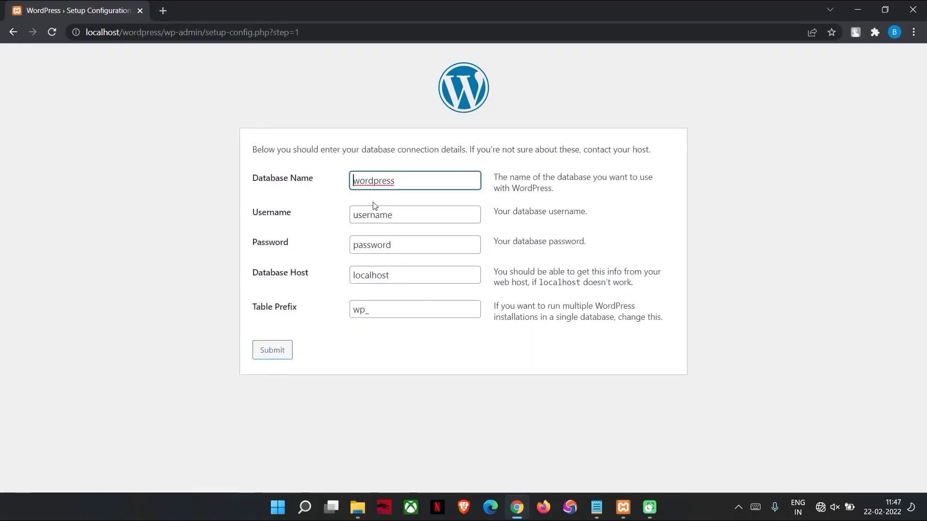
pyautogui.moveTo(392, 215); pyautogui.dragTo(232, 207)
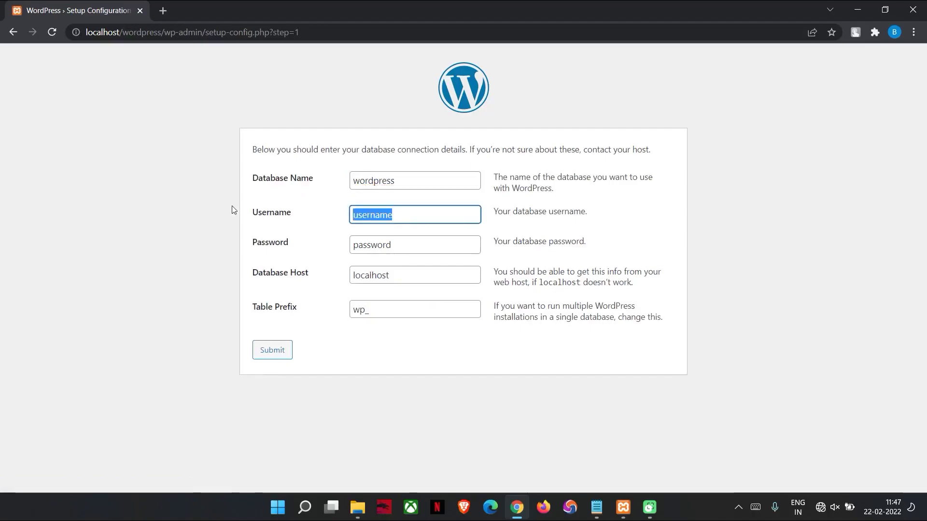
pyautogui.write('kj')
pyautogui.click(377, 243)
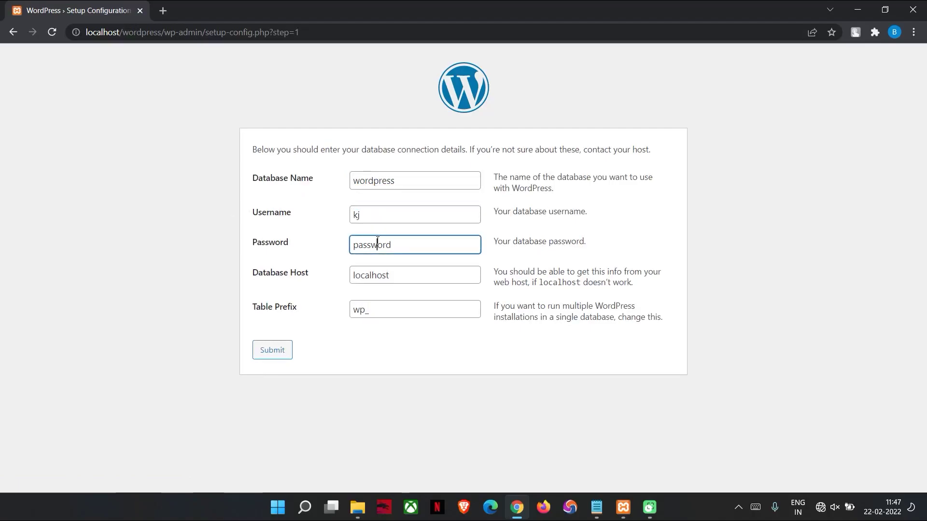
pyautogui.moveTo(426, 248); pyautogui.dragTo(105, 230)
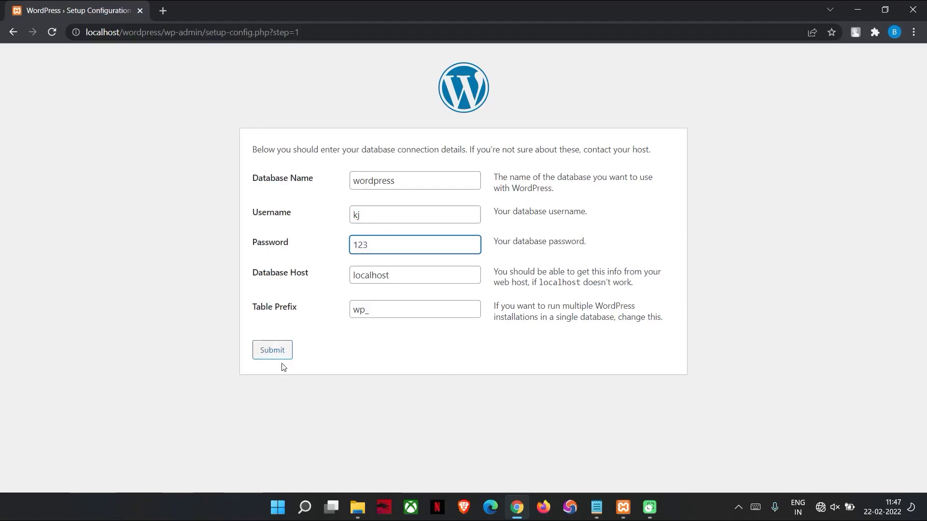
pyautogui.click(278, 348)
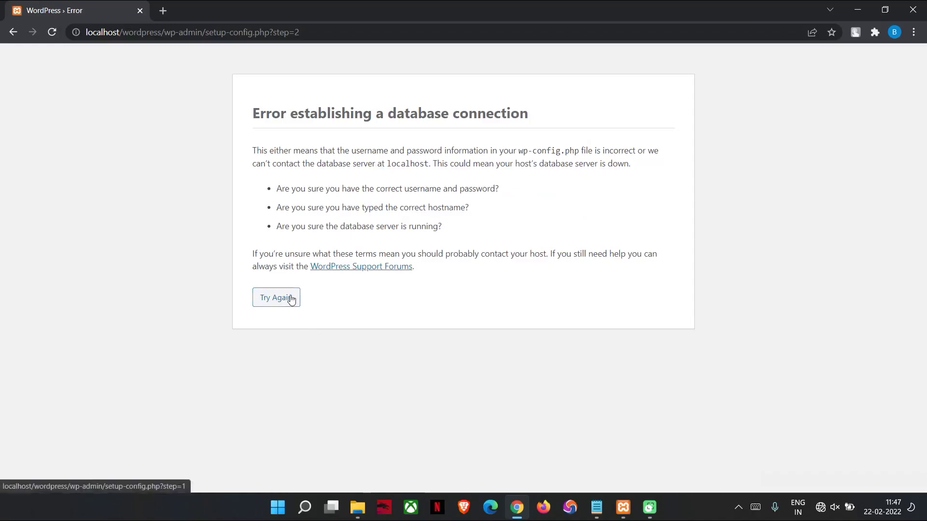
# Return to the database form and re-enter the kj username and password
pyautogui.click(291, 297)
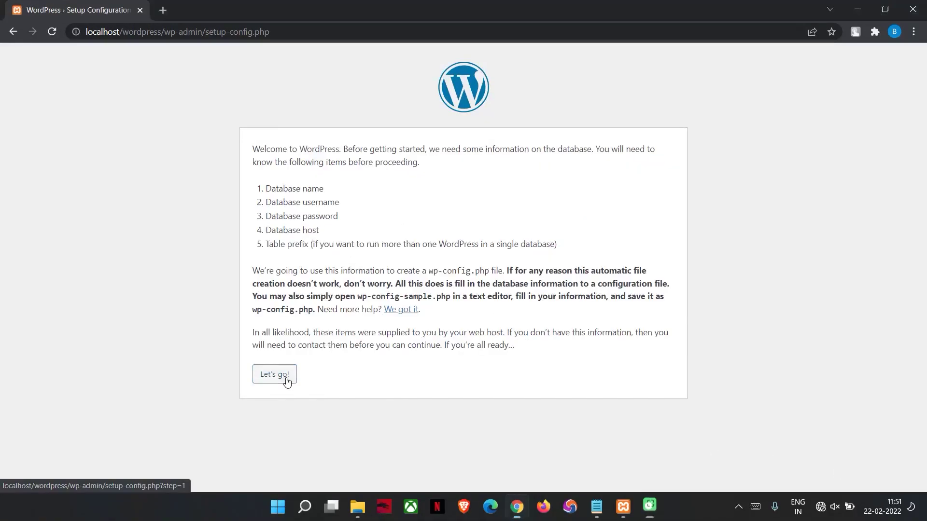
pyautogui.click(285, 378)
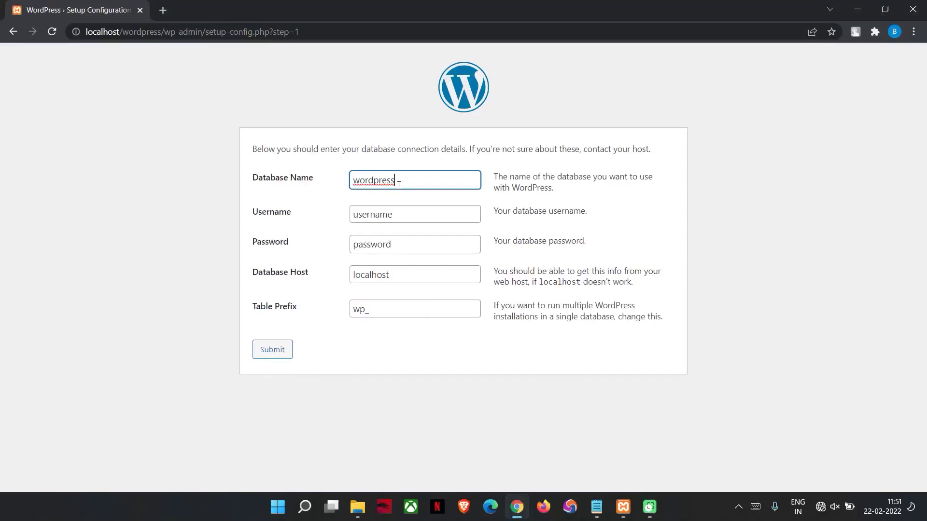
pyautogui.press('Tab')
pyautogui.write('kj')
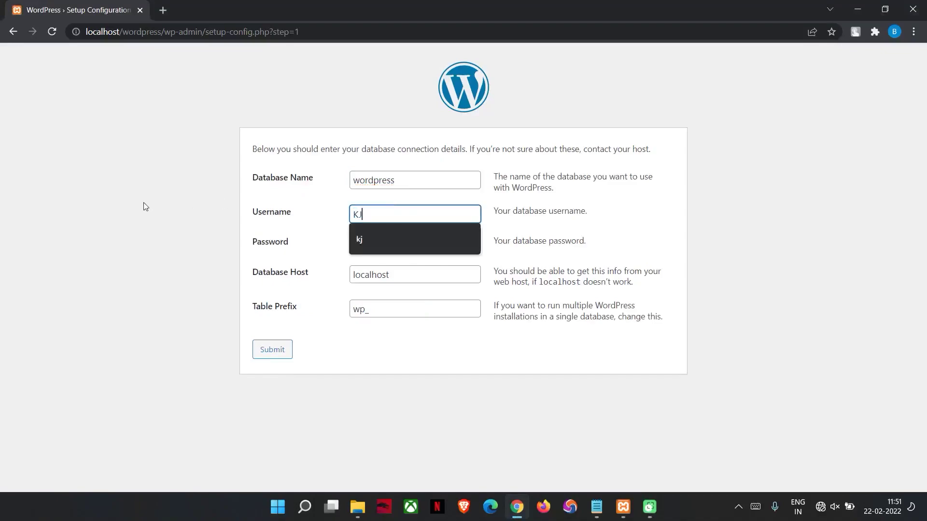
pyautogui.press('Down')
pyautogui.press('Return')
pyautogui.click(423, 251)
pyautogui.hotkey('ctrl', 'a')
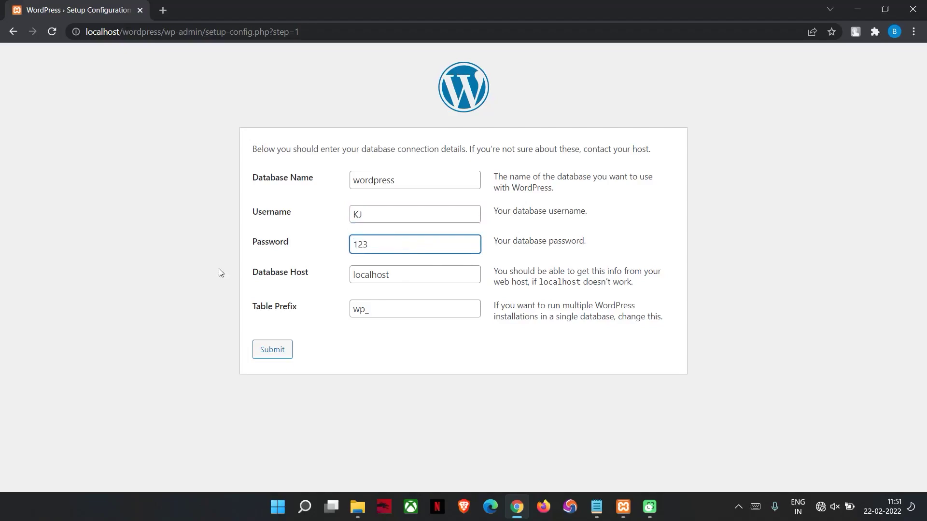
# After an empty-prefix attempt fails, restore the wp_ prefix, submit, and run the installation
pyautogui.moveTo(381, 309); pyautogui.dragTo(242, 314)
pyautogui.press('BackSpace')
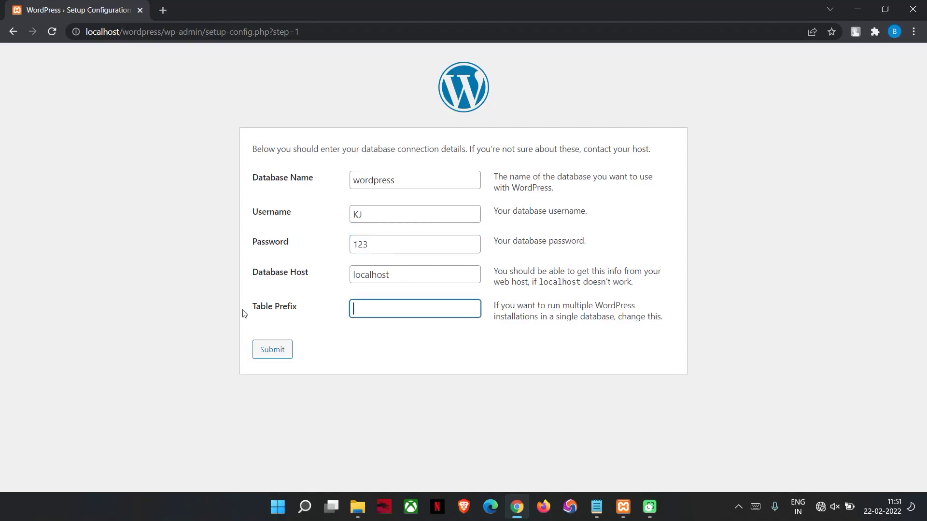
pyautogui.click(316, 397)
pyautogui.click(278, 352)
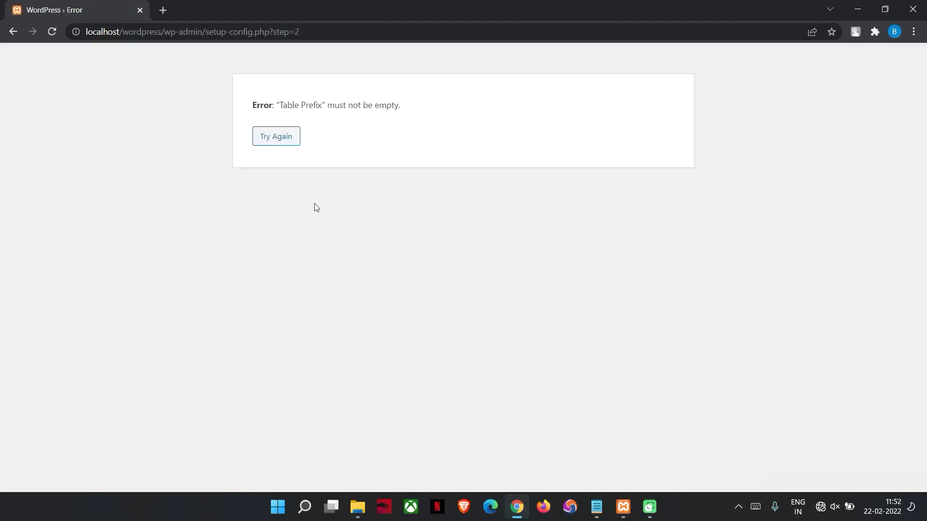
pyautogui.click(291, 137)
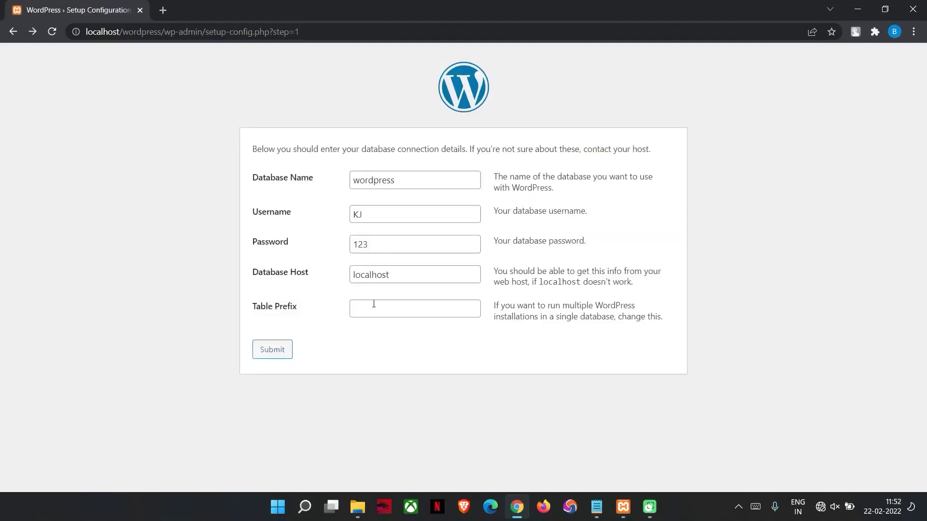
pyautogui.hotkey('ctrl', 'z')
pyautogui.click(278, 354)
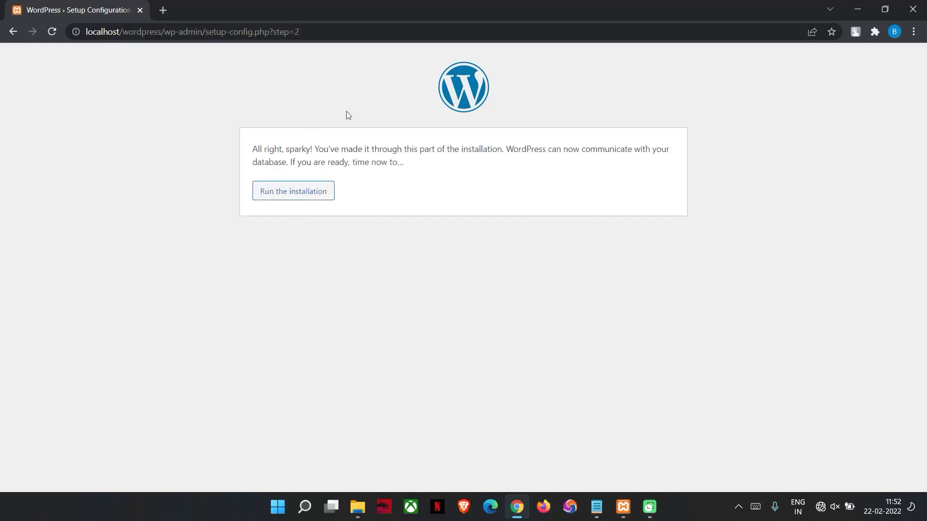
pyautogui.click(305, 198)
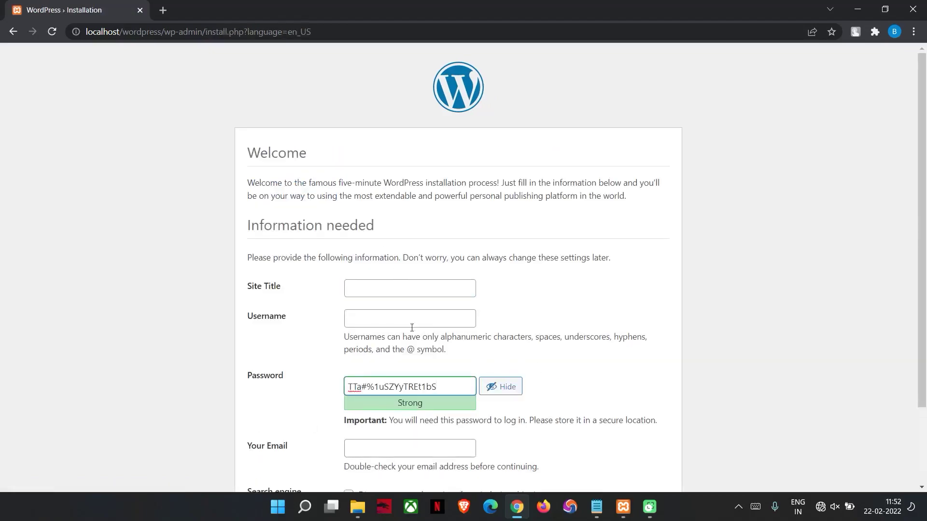
# Add 'Set title of Your Website' to the Notepad installation notes
pyautogui.click(597, 507)
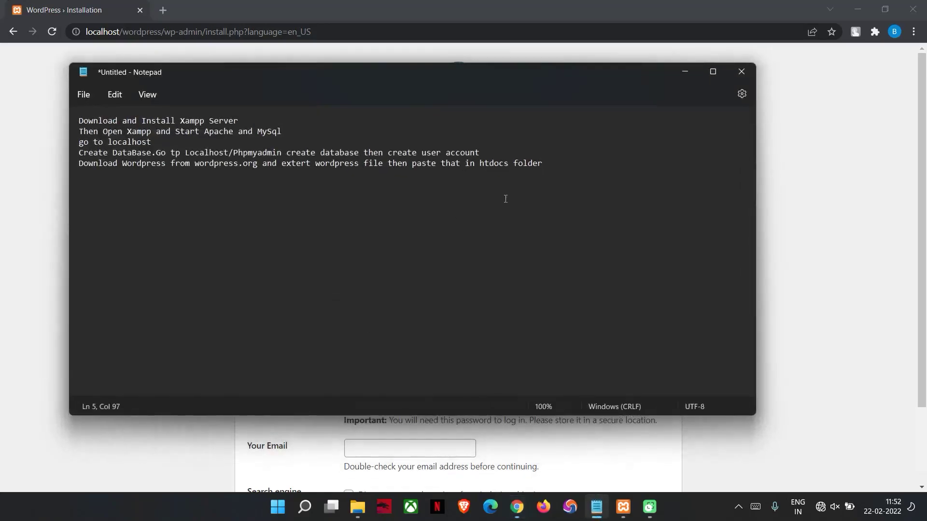
pyautogui.write('sETset')
pyautogui.press('BackSpace')
pyautogui.press('BackSpace')
pyautogui.press('BackSpace')
pyautogui.write('Set title of Your Website')
# Enter 'My Site' as the WordPress site title
pyautogui.click(693, 77)
pyautogui.click(362, 288)
pyautogui.write('My Site')
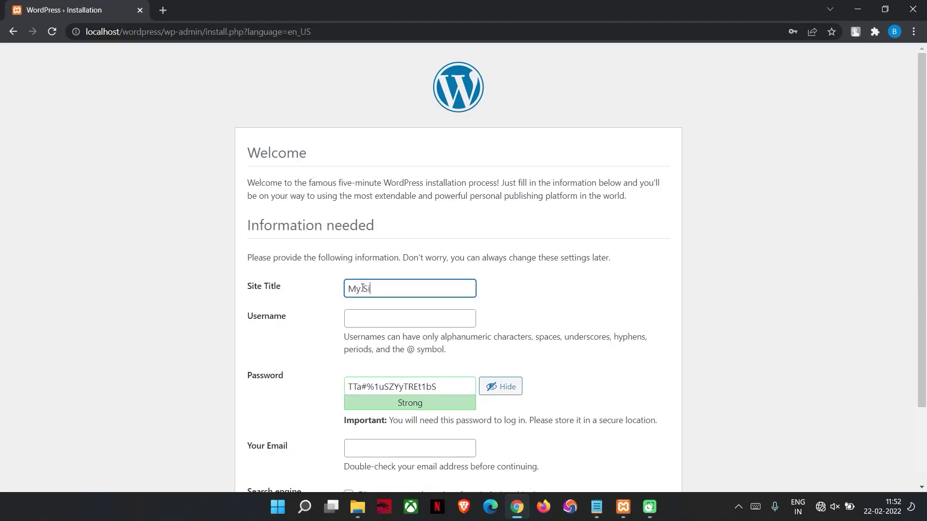
# Enter the admin username and replace the suggested password with a weak one, confirming its use
pyautogui.click(371, 324)
pyautogui.write('Kapil J')
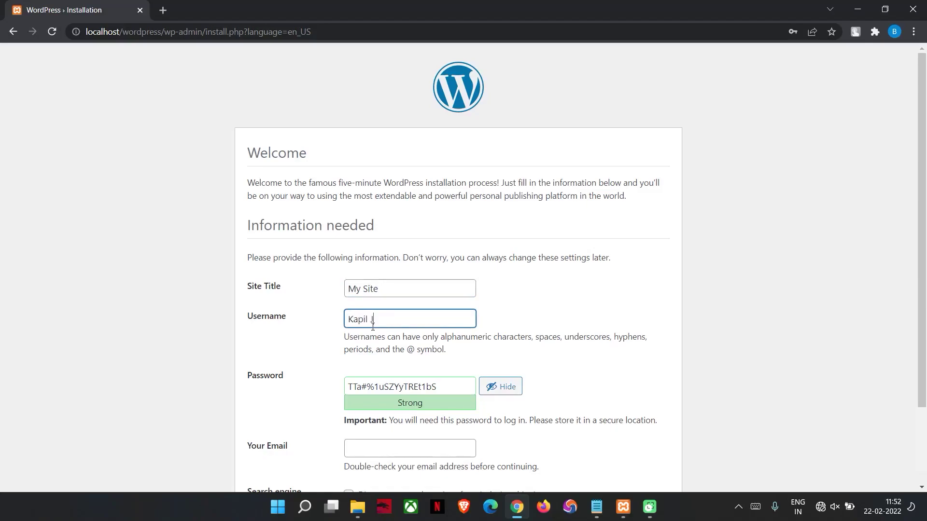
pyautogui.write('angid')
pyautogui.moveTo(434, 386); pyautogui.dragTo(310, 384)
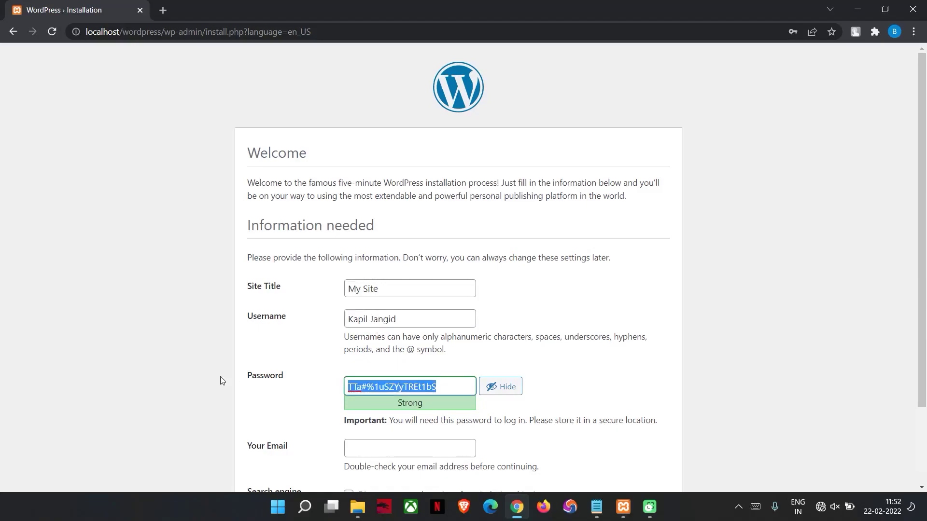
pyautogui.click(344, 440)
pyautogui.click(347, 445)
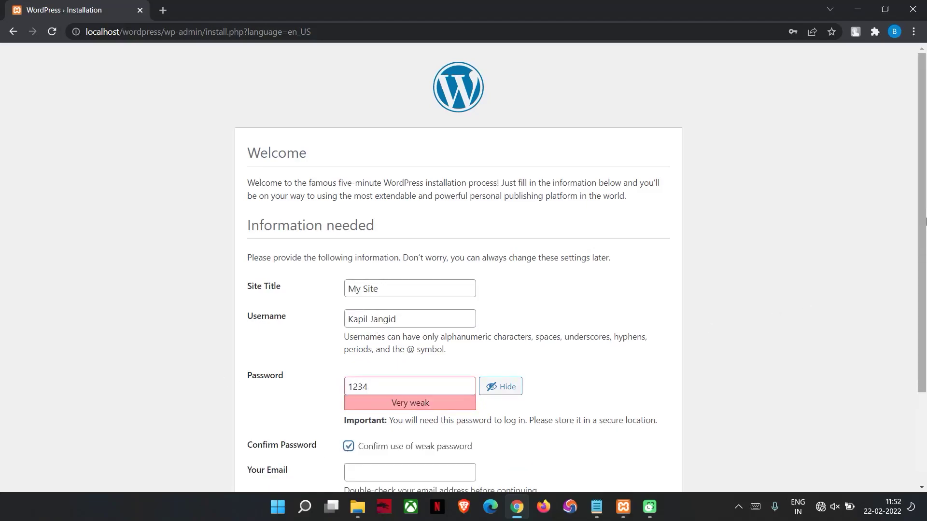
# Enter the admin e-mail address, discourage search engine indexing, and run the WordPress installation
pyautogui.scroll(-3, 922, 321)
pyautogui.click(384, 353)
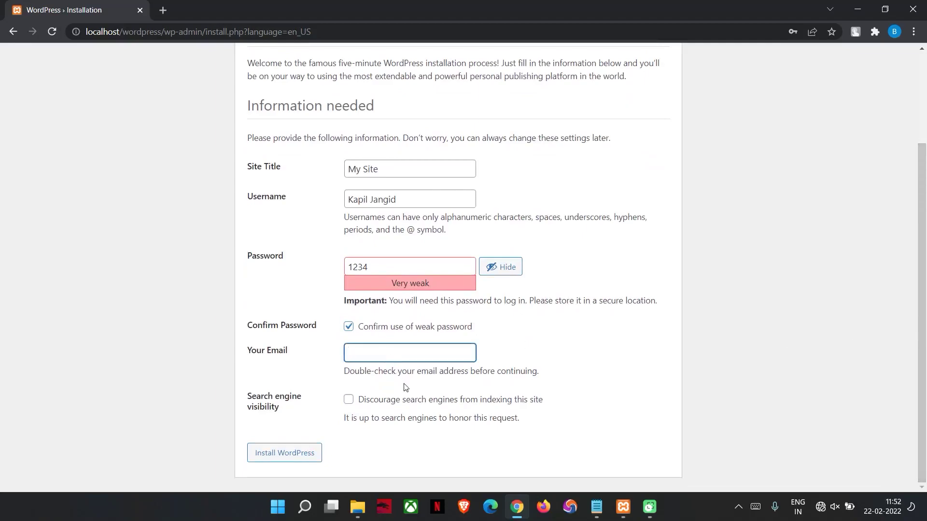
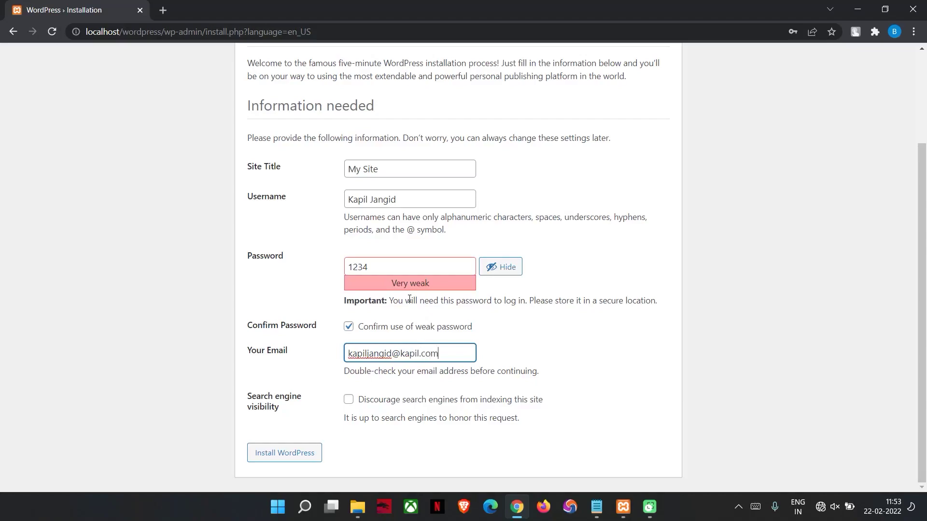
pyautogui.click(348, 400)
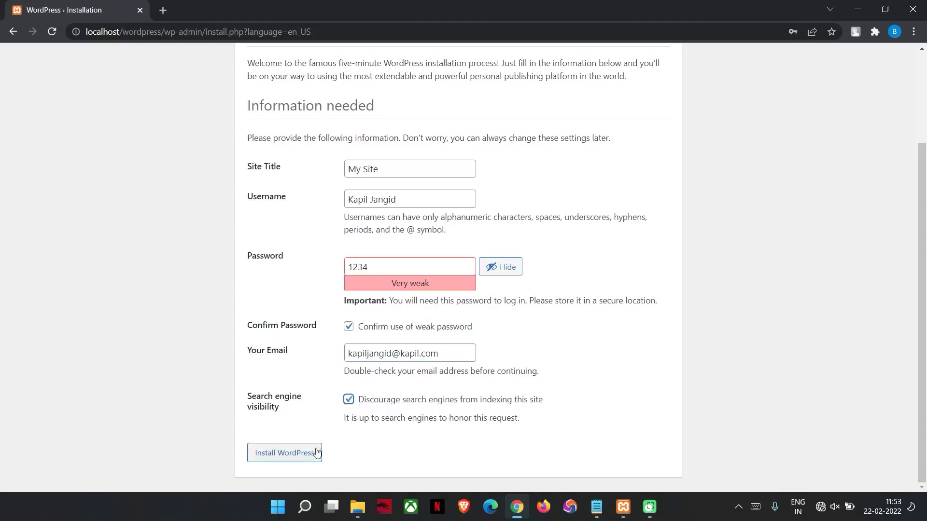
pyautogui.click(295, 458)
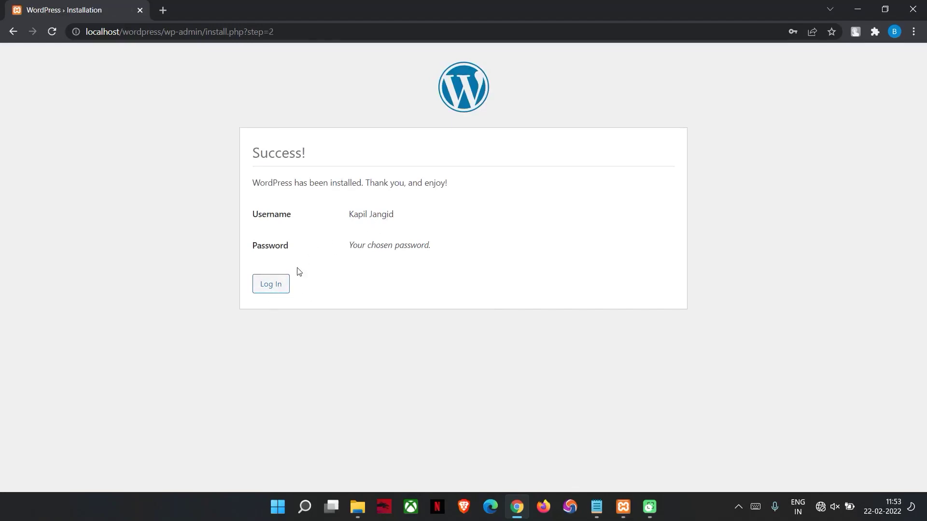
# Attempt a first login on the new site with a short username and password
pyautogui.click(281, 285)
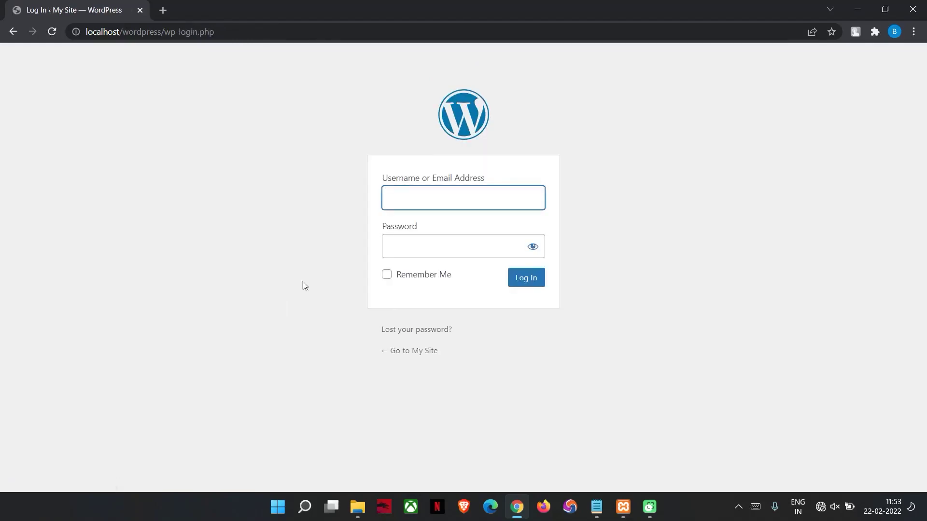
pyautogui.write('kj')
pyautogui.click(420, 244)
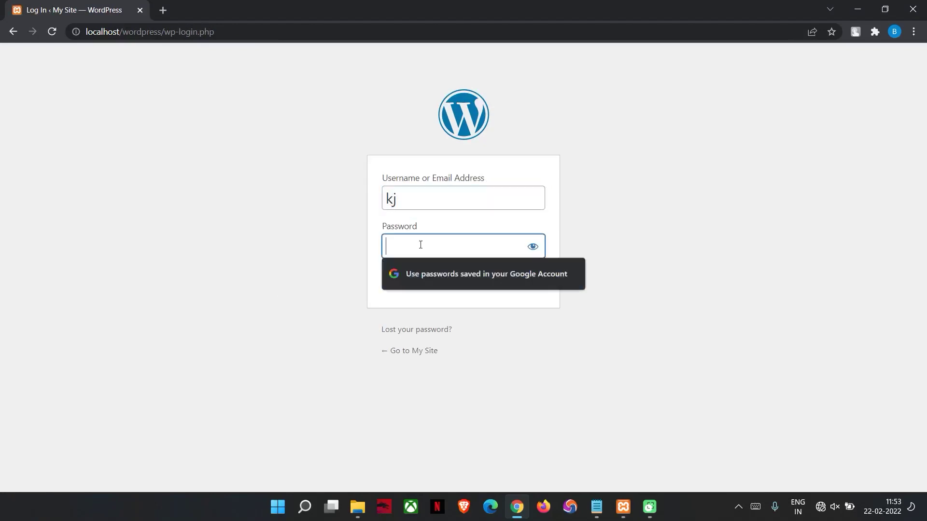
pyautogui.write('a')
pyautogui.press('BackSpace')
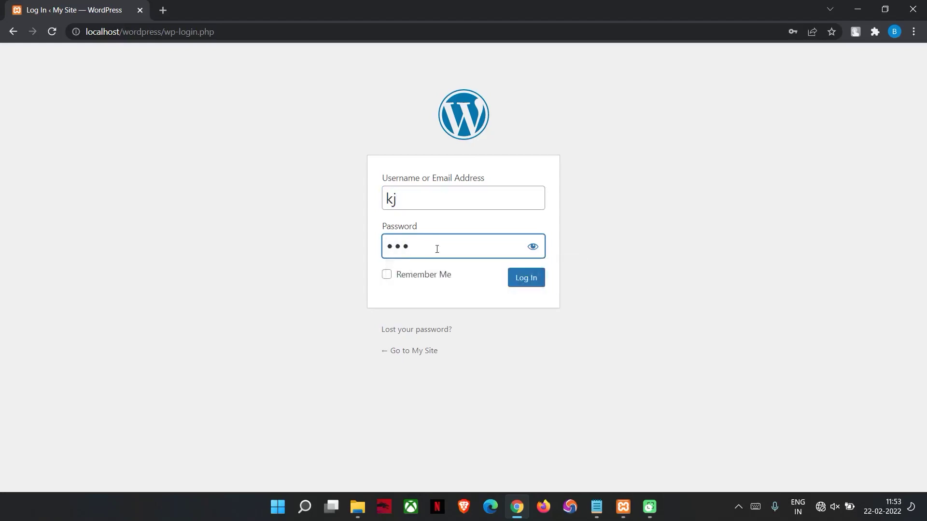
pyautogui.click(512, 284)
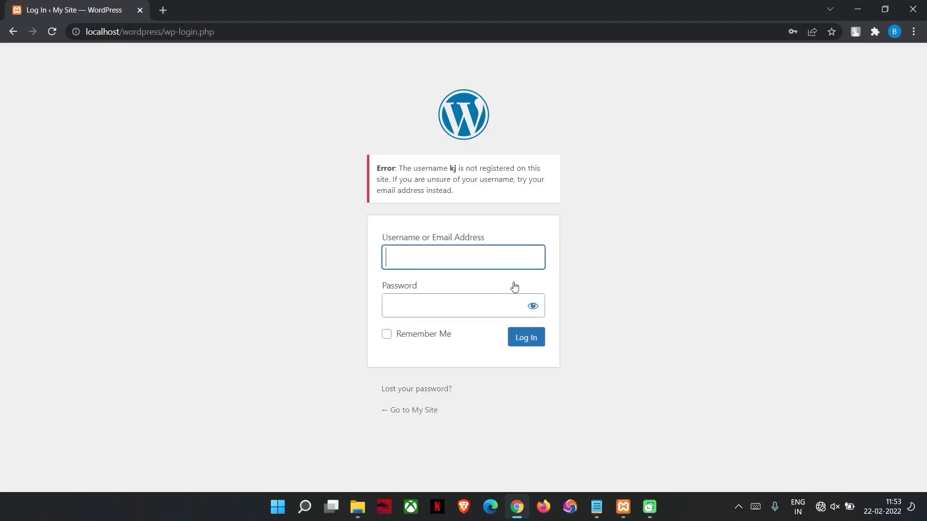
# Retry the login with the admin e-mail address and password to reach the Dashboard
pyautogui.click(453, 259)
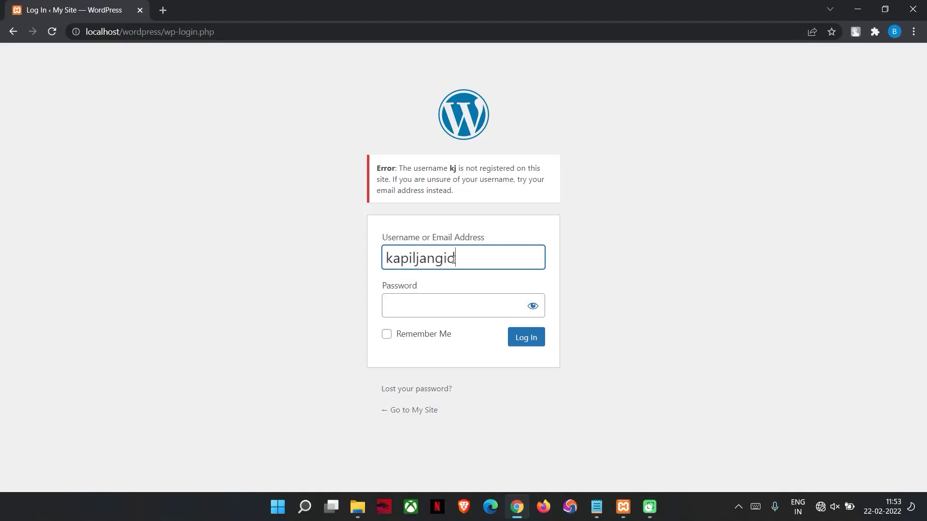
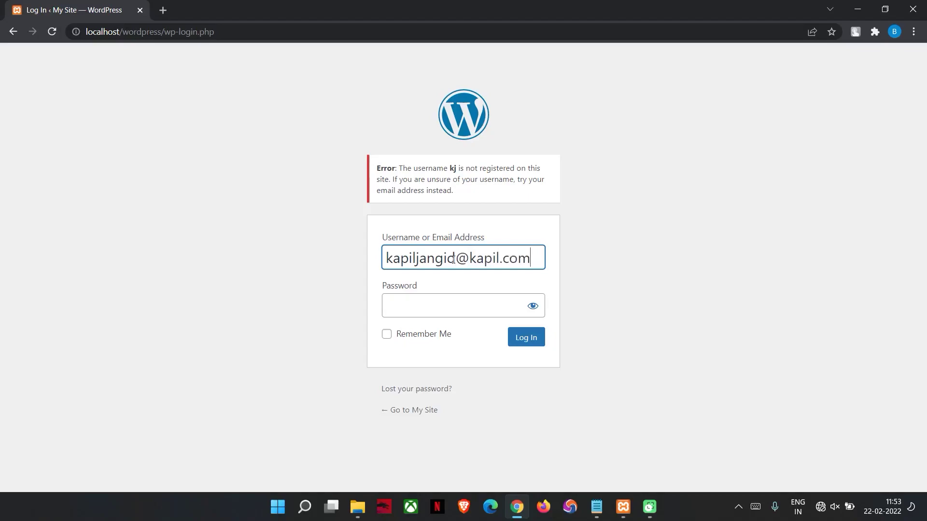
pyautogui.click(474, 311)
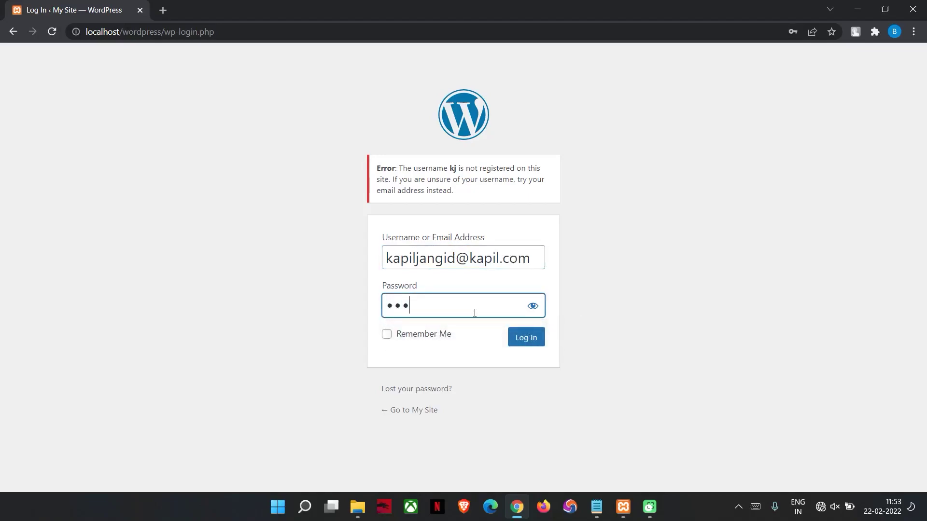
pyautogui.click(526, 341)
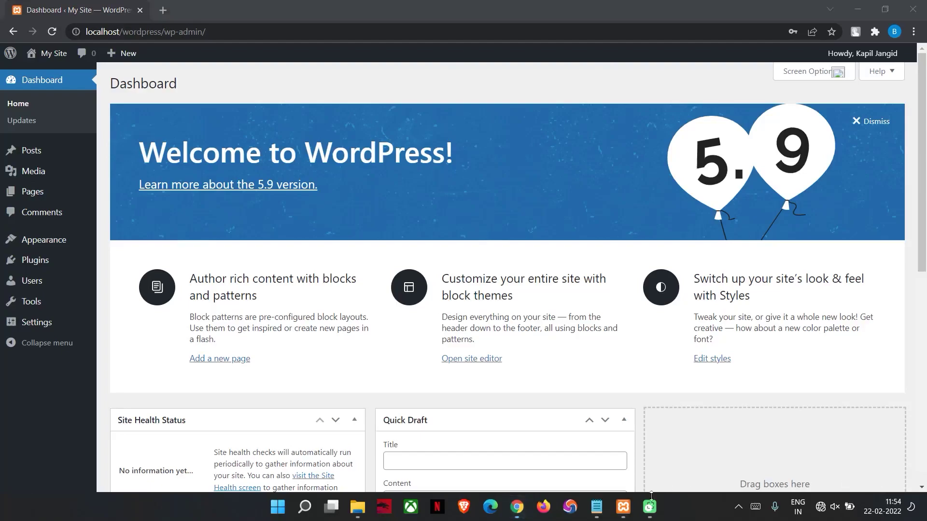
# Add a note line saying WordPress is now ready to install any theme and create the website
pyautogui.click(597, 507)
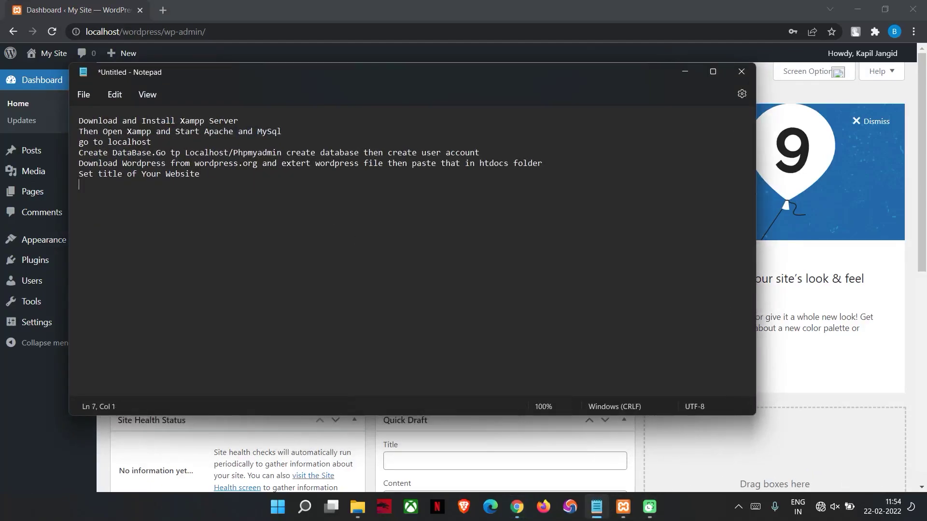
pyautogui.write('Nox ')
pyautogui.write('your ')
pyautogui.write('wordpre')
pyautogui.write('ss ready t')
pyautogui.write('o install')
pyautogui.write(' amy t')
pyautogui.press('BackSpace')
pyautogui.press('BackSpace')
pyautogui.write('ny')
pyautogui.press('BackSpace')
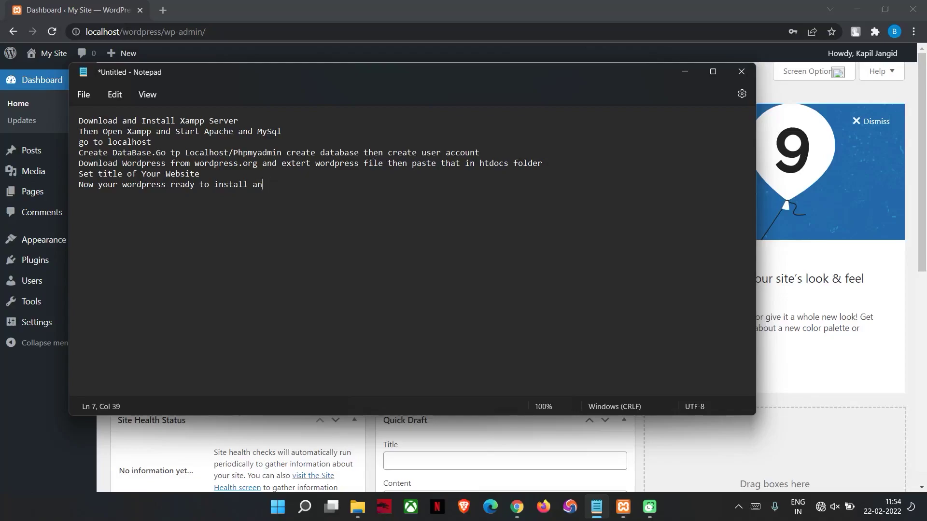
pyautogui.write('y theme an')
pyautogui.write('d create websitr')
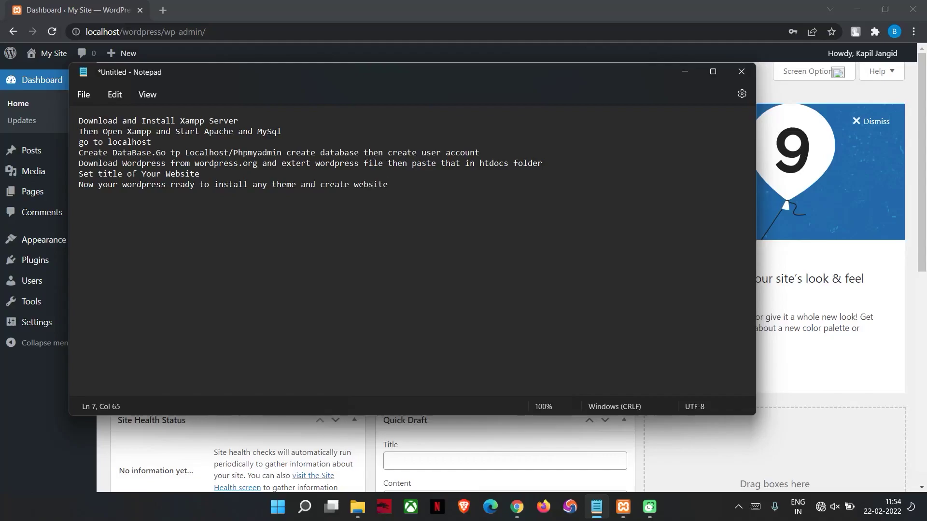
pyautogui.press('Return')
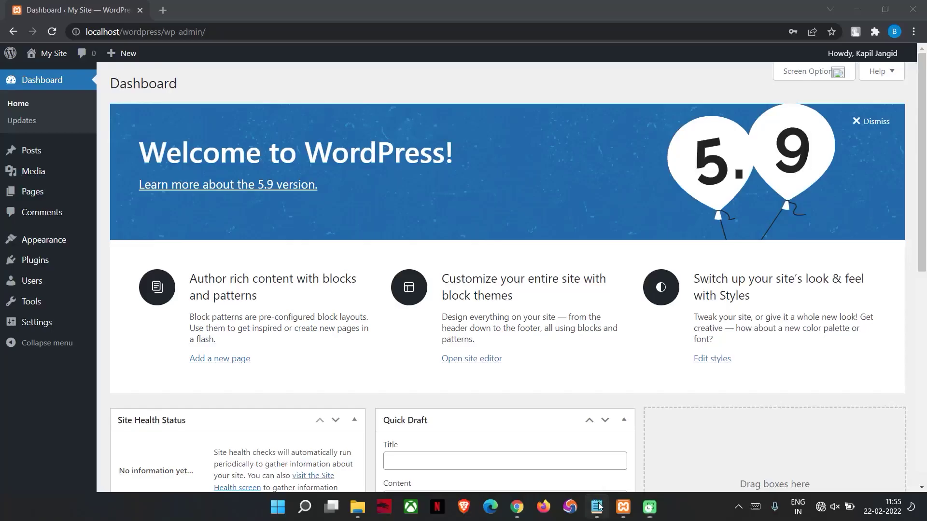
# Add the note 'uplaod and Install Astra Site theme' and minimize Notepad
pyautogui.click(597, 505)
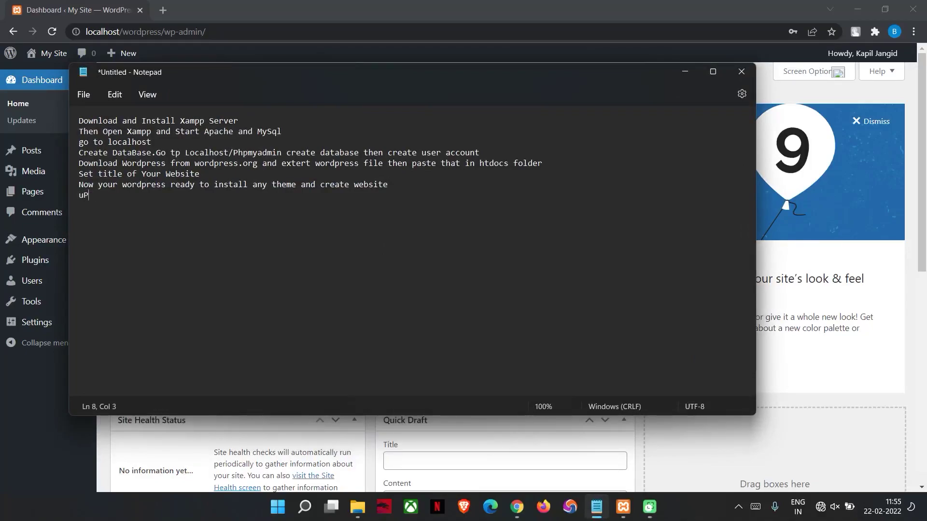
pyautogui.write('uplaod and Install Astra Site theme')
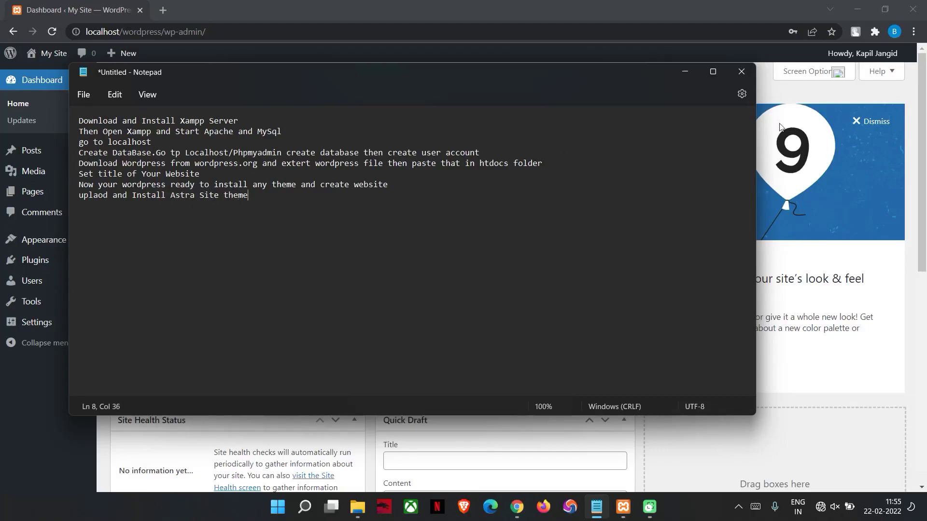
pyautogui.click(684, 72)
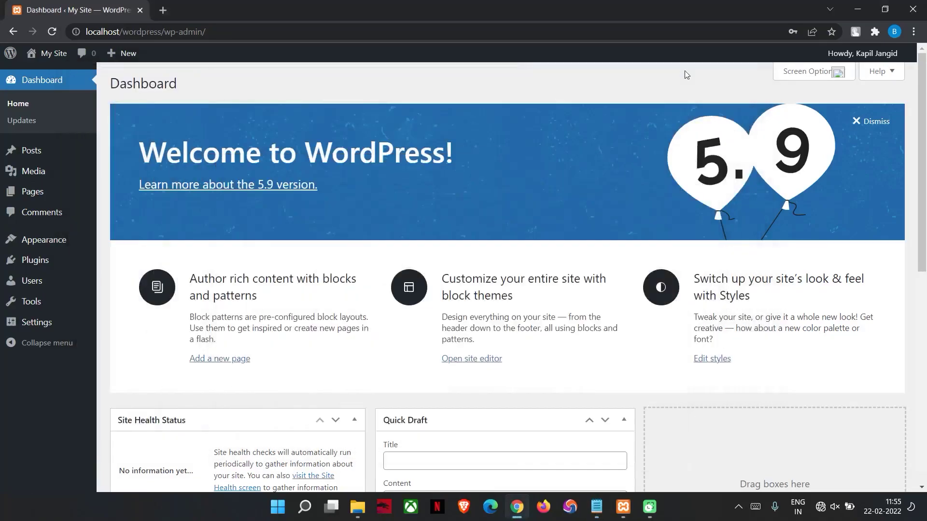
# Show the Installed Plugins page and change the last note to 'Astra Site Plugin'
pyautogui.click(46, 261)
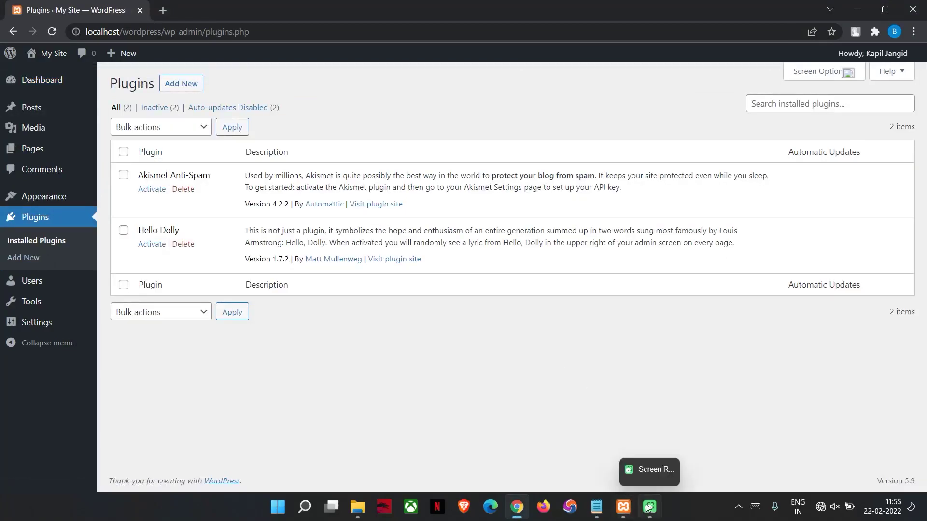
pyautogui.click(599, 504)
pyautogui.press('BackSpace')
pyautogui.press('BackSpace')
pyautogui.press('BackSpace')
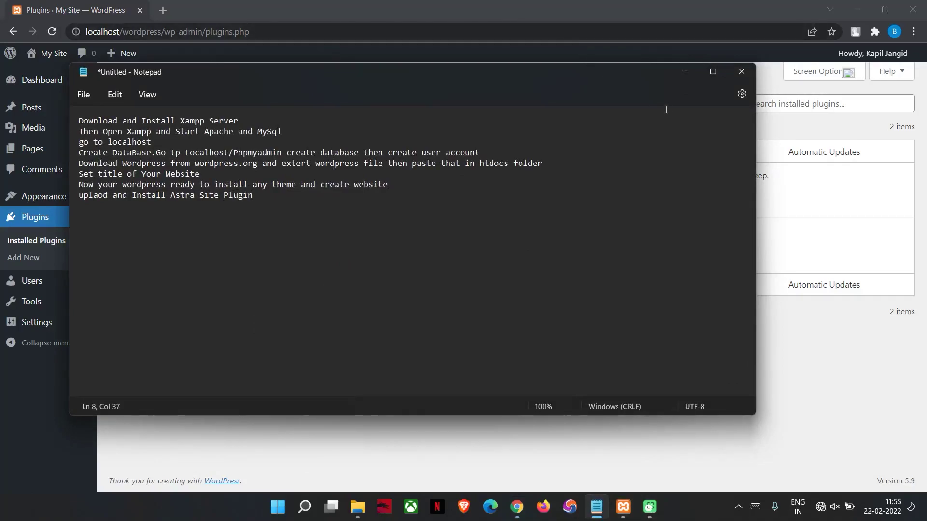
pyautogui.click(684, 73)
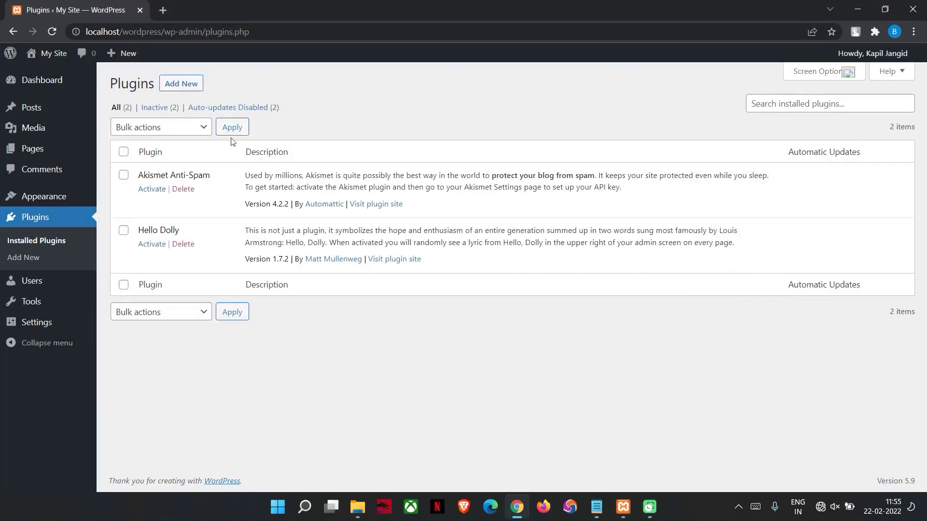
# Upload astra-sites.3.0.25.zip as a new plugin, install it, and activate it
pyautogui.click(191, 84)
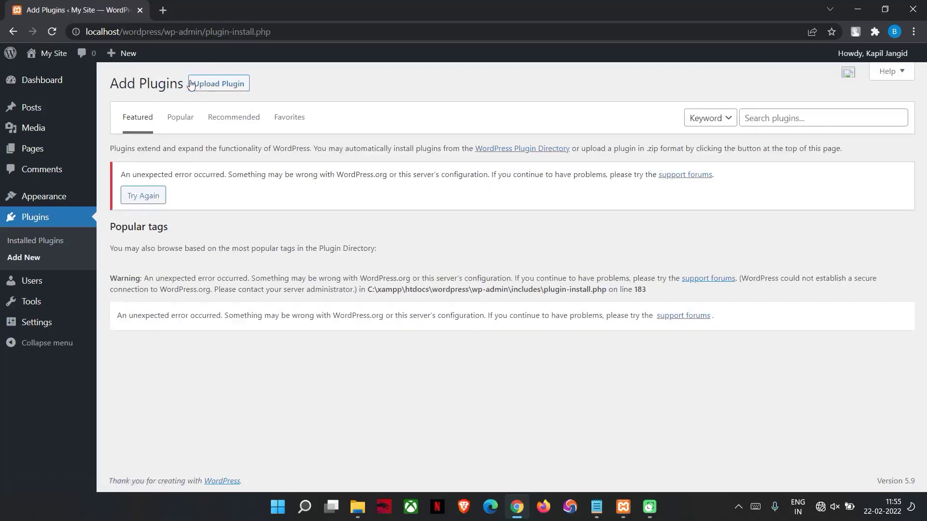
pyautogui.click(152, 202)
pyautogui.click(169, 120)
pyautogui.click(153, 119)
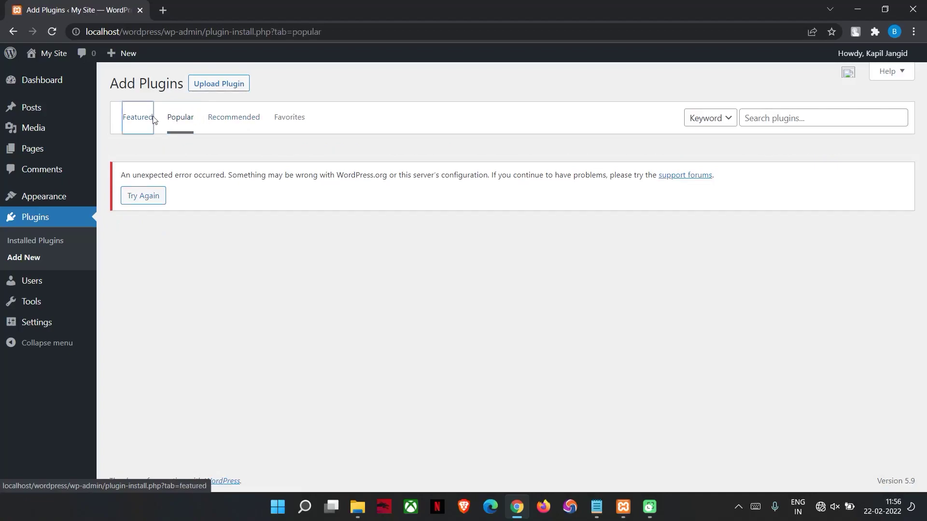
pyautogui.click(203, 85)
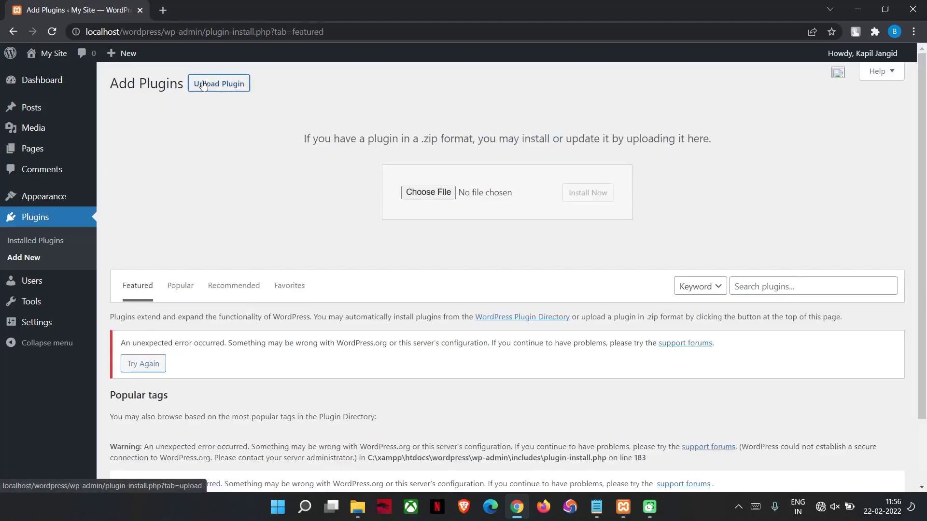
pyautogui.click(437, 191)
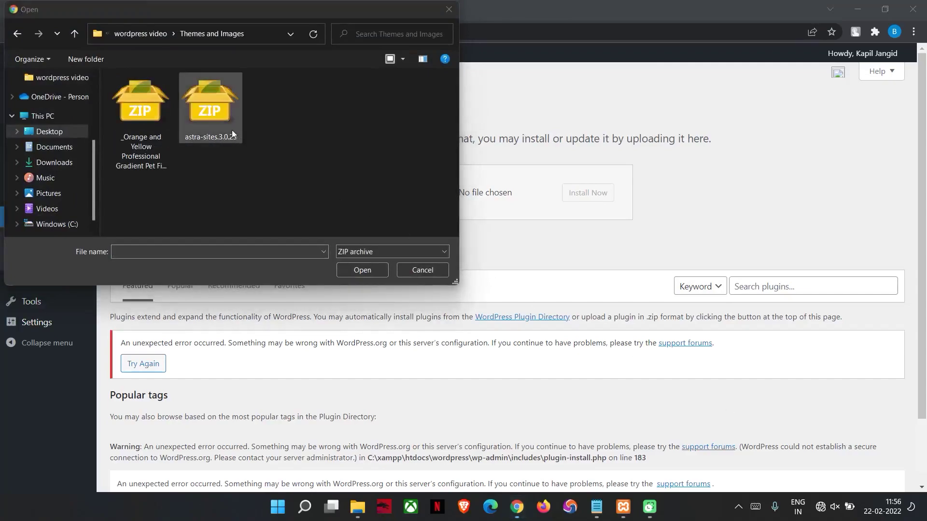
pyautogui.doubleClick(227, 124)
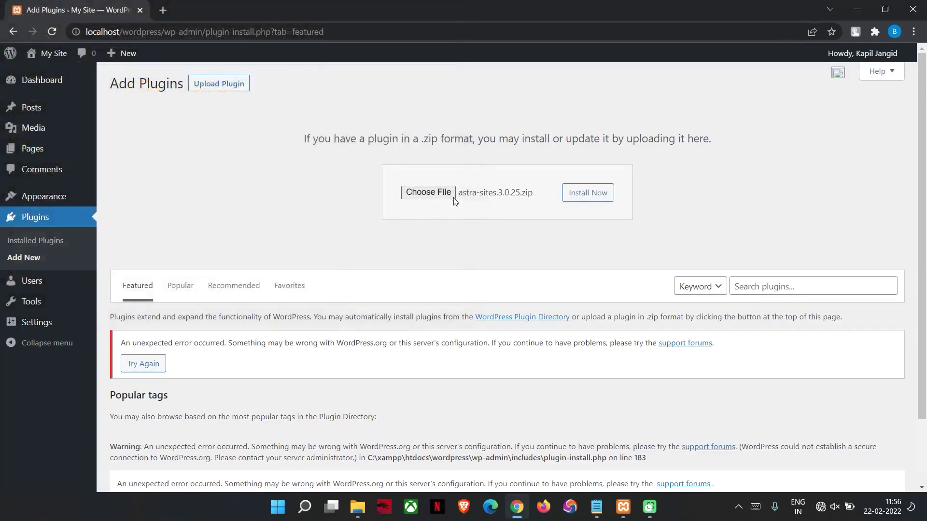
pyautogui.click(573, 201)
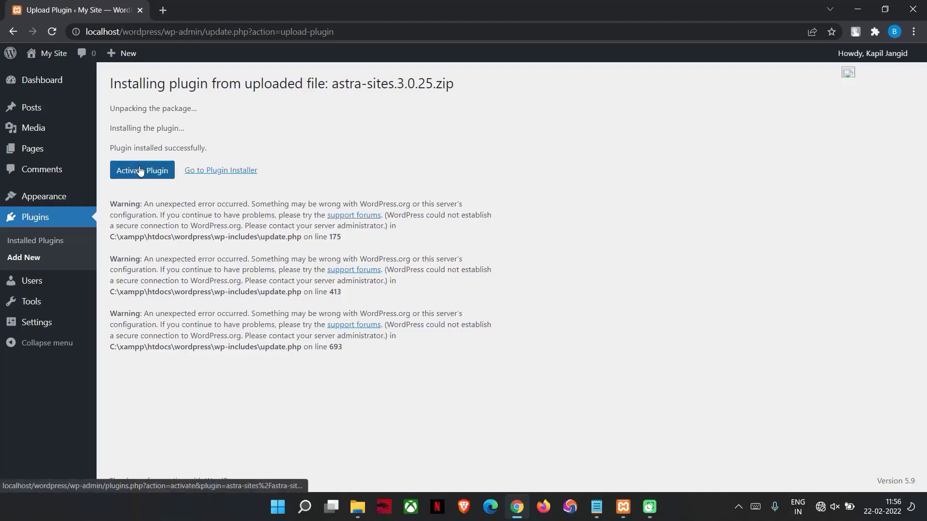
pyautogui.click(140, 170)
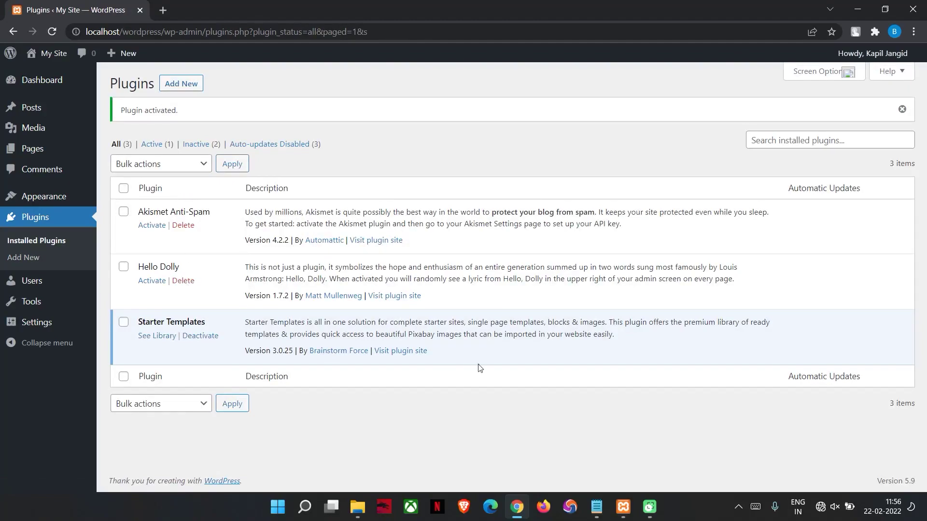
# Open the Starter Templates library and start Build Your Website Now to reach page builder selection
pyautogui.click(166, 337)
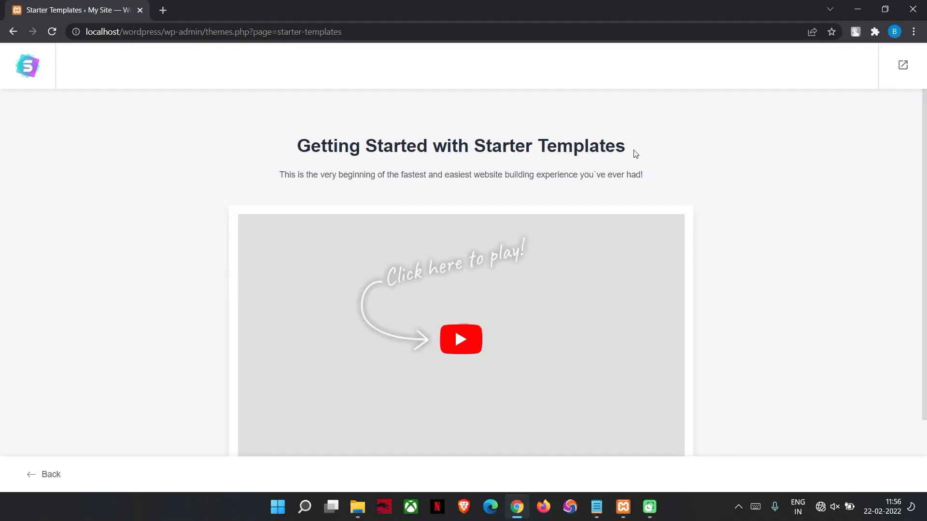
pyautogui.scroll(-2, 925, 114)
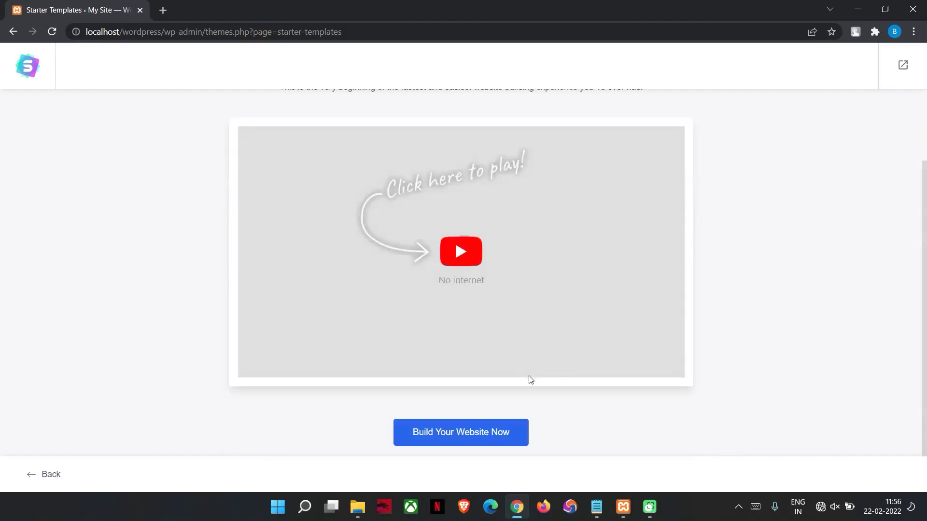
pyautogui.click(441, 437)
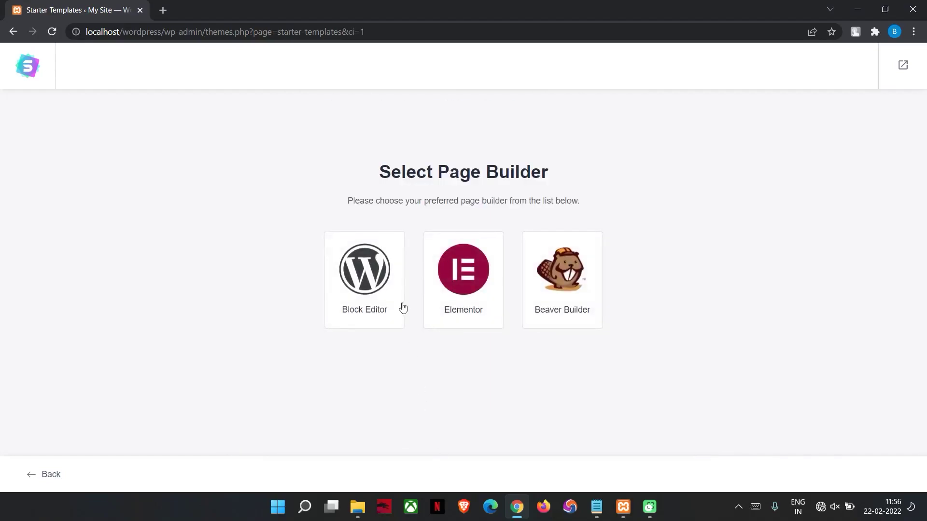
# Begin a 'Go to elementor' note, then select Elementor as the Starter Templates page builder
pyautogui.click(601, 505)
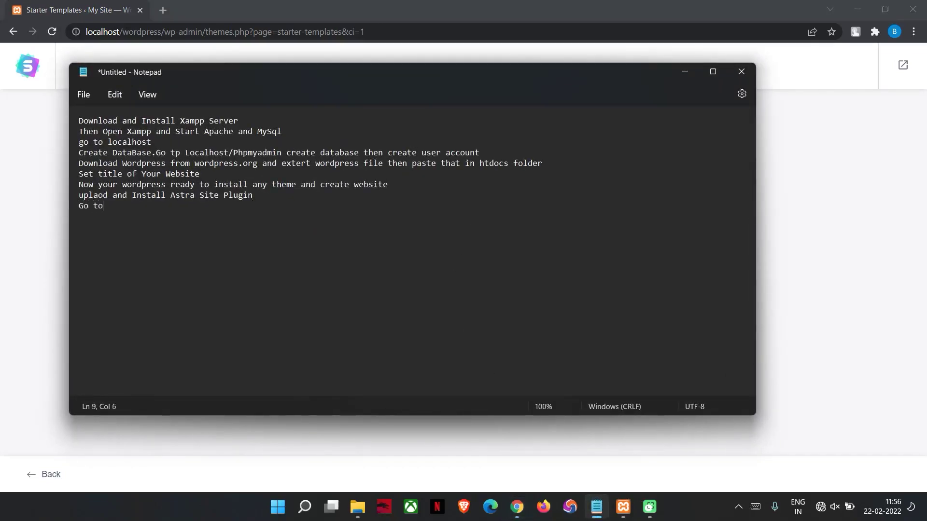
pyautogui.write('elementor')
pyautogui.click(678, 70)
pyautogui.click(476, 269)
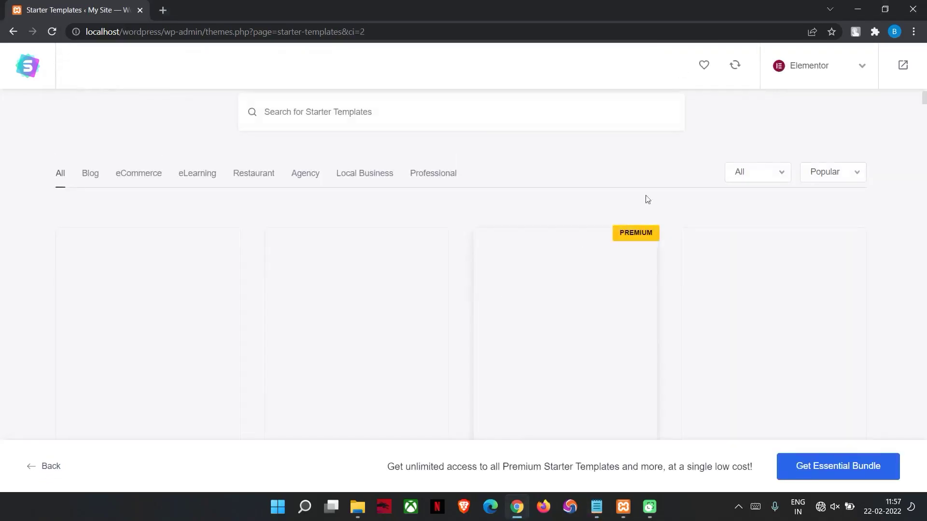
pyautogui.moveTo(924, 102)
pyautogui.mouseDown()
pyautogui.moveTo(924, 111)
pyautogui.moveTo(924, 92)
pyautogui.mouseUp()
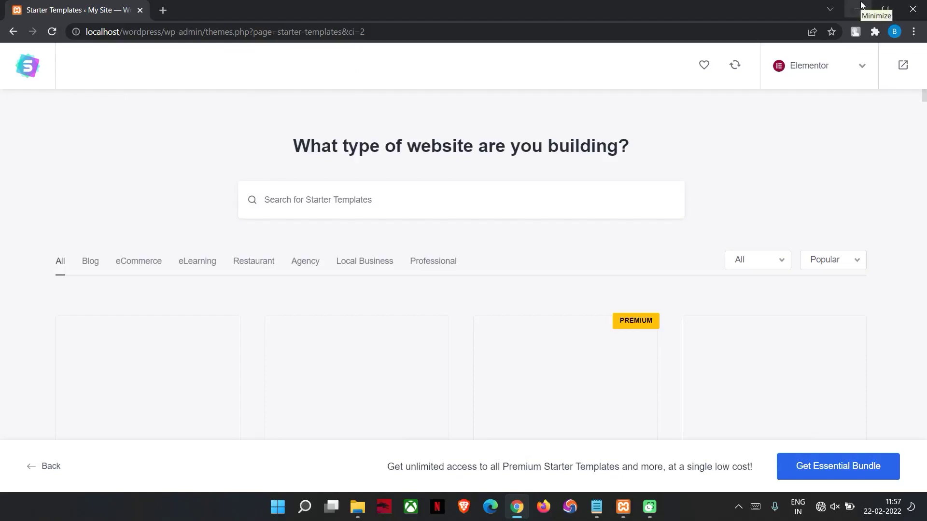
# Complete the note to read 'Go to elementor and select your theme'
pyautogui.click(857, 9)
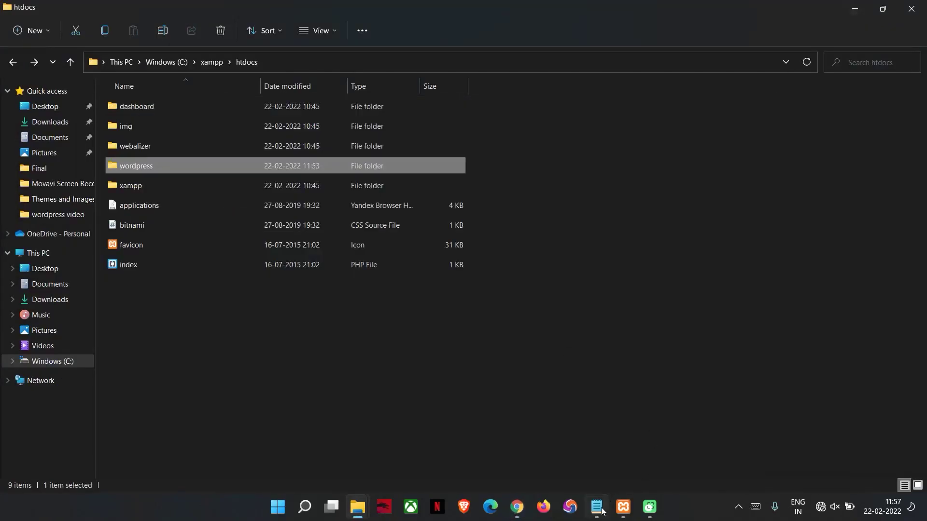
pyautogui.click(597, 507)
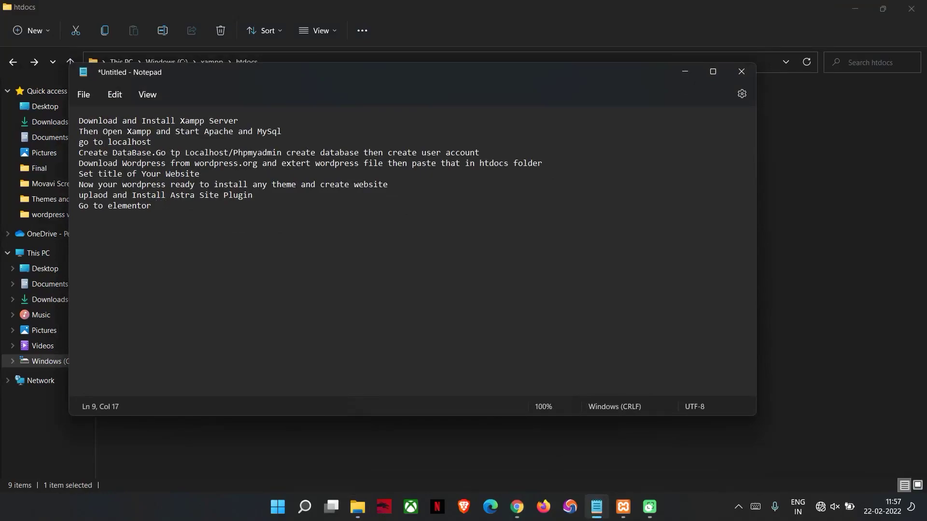
pyautogui.write('d select yo')
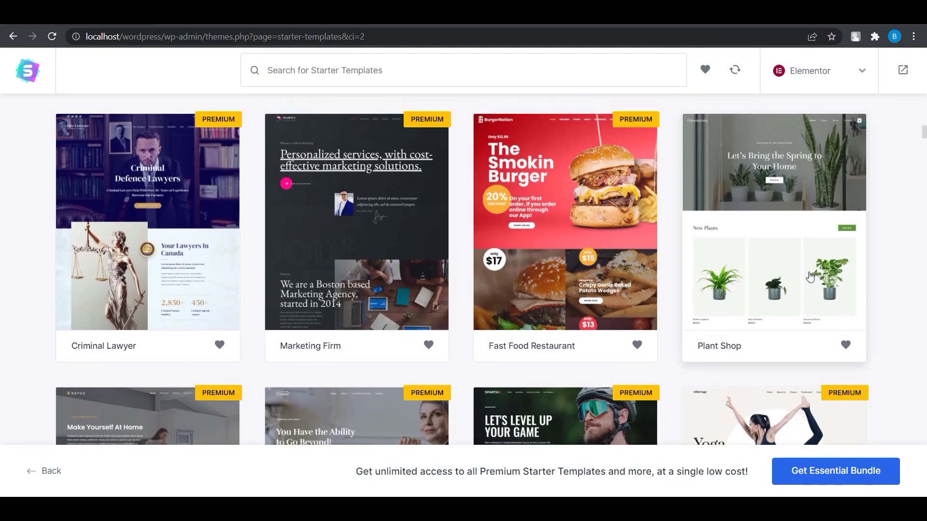
# Select the Plant Shop template, scroll through its preview, and skip the logo step
pyautogui.click(809, 274)
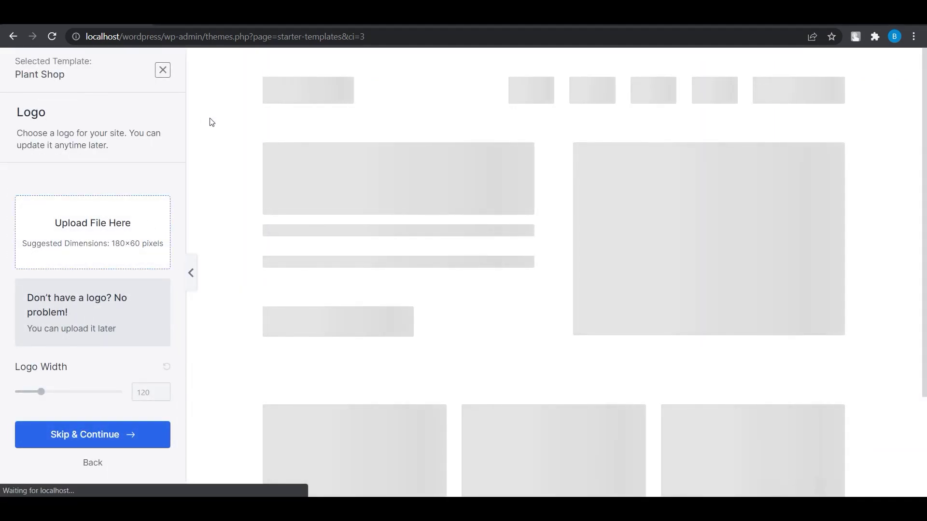
pyautogui.scroll(-10, 435, 254)
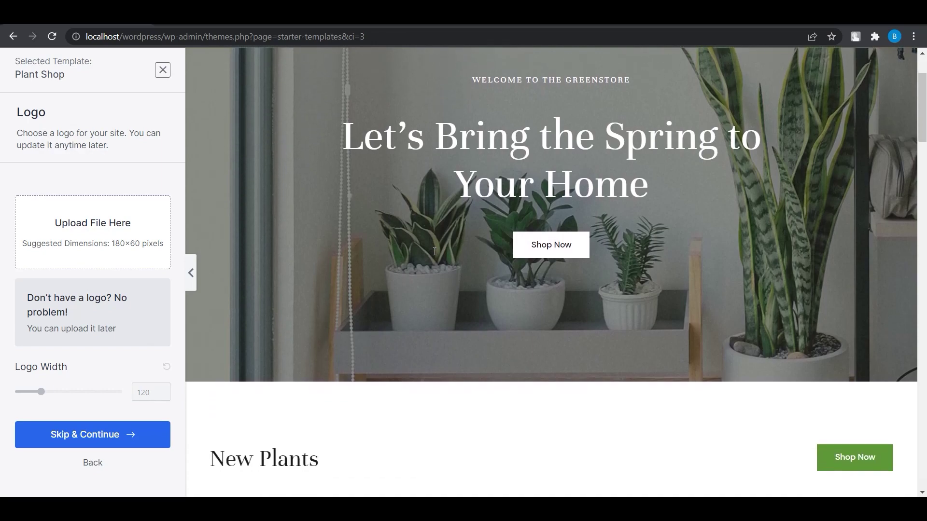
pyautogui.scroll(-15, 435, 255)
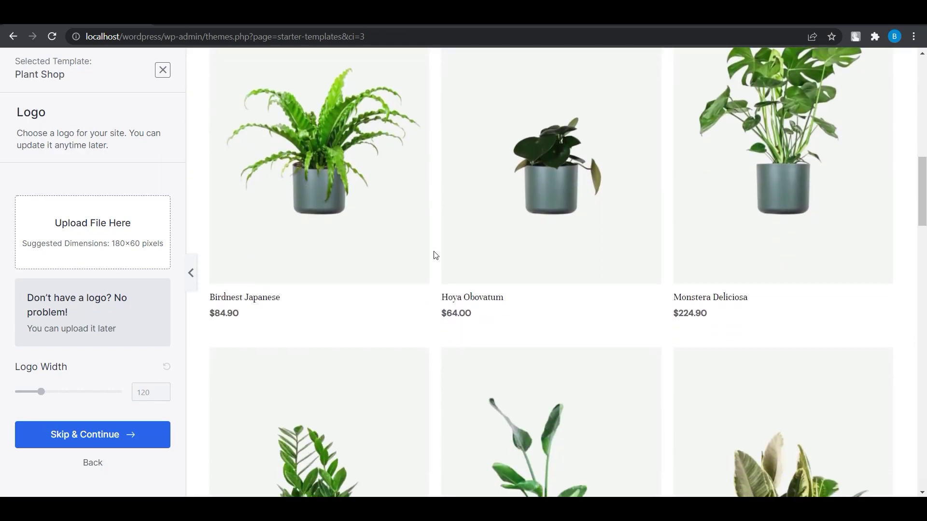
pyautogui.scroll(-15, 435, 255)
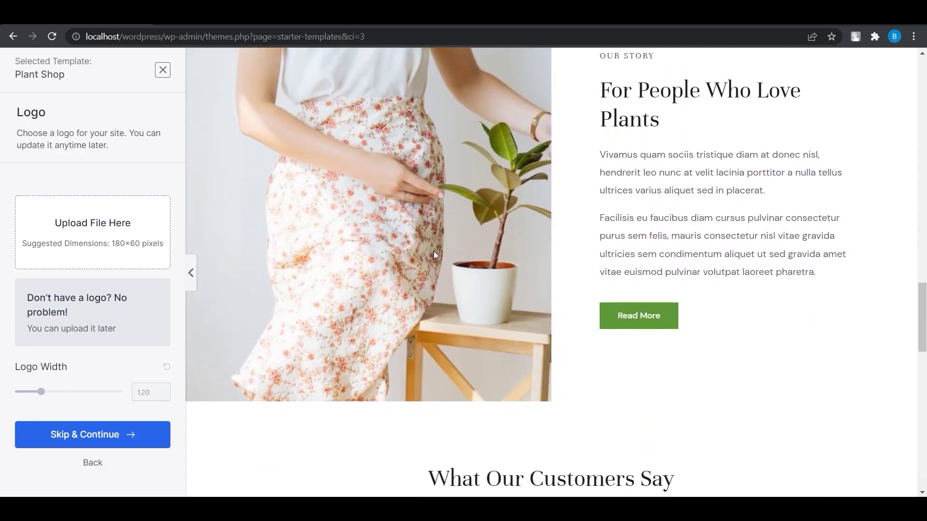
pyautogui.scroll(-5, 434, 252)
pyautogui.scroll(20, 434, 251)
pyautogui.scroll(10, 434, 252)
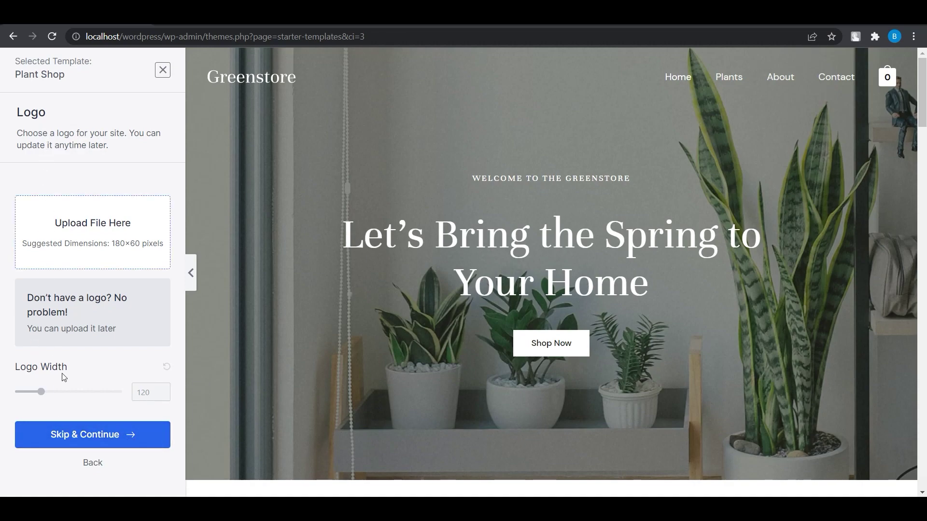
pyautogui.click(99, 435)
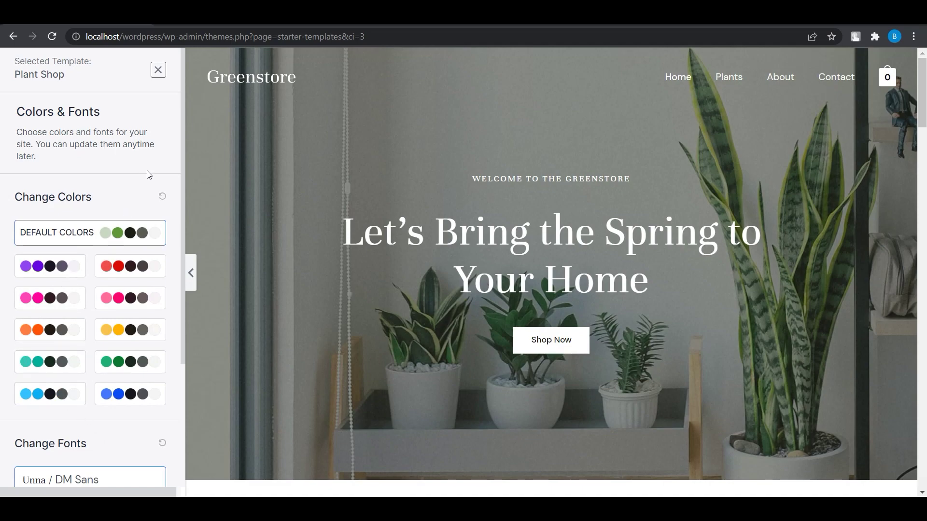
# Try the red, pink, purple and yellow palettes, then settle on the green palette
pyautogui.click(137, 265)
pyautogui.scroll(-8, 369, 304)
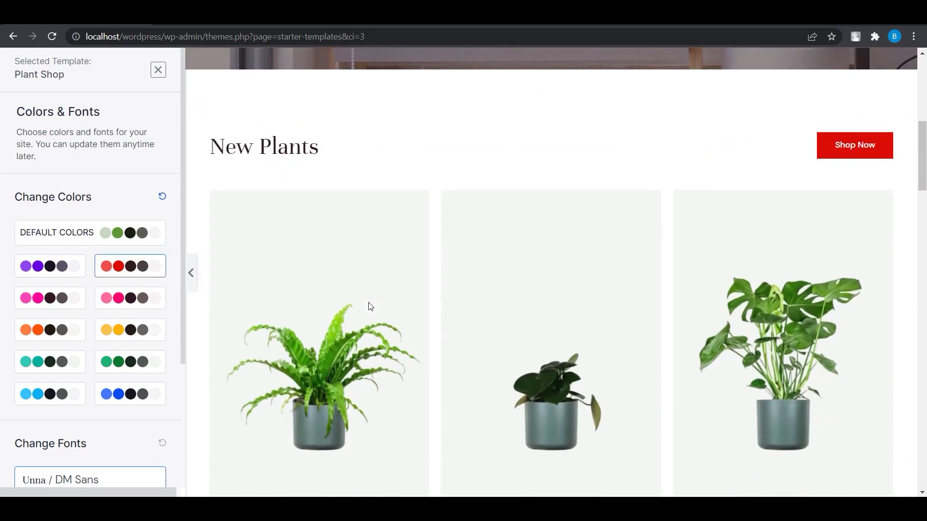
pyautogui.click(48, 296)
pyautogui.click(50, 269)
pyautogui.click(134, 340)
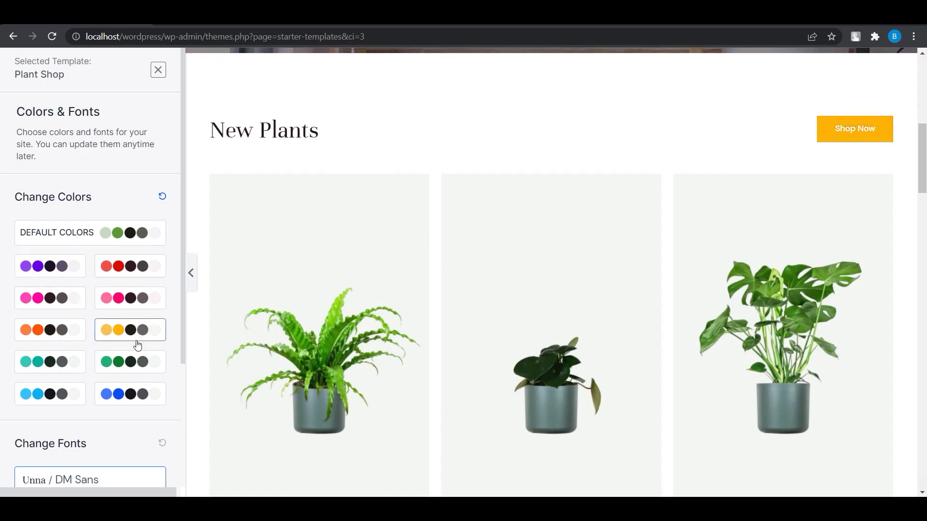
pyautogui.click(139, 373)
pyautogui.scroll(8, 374, 256)
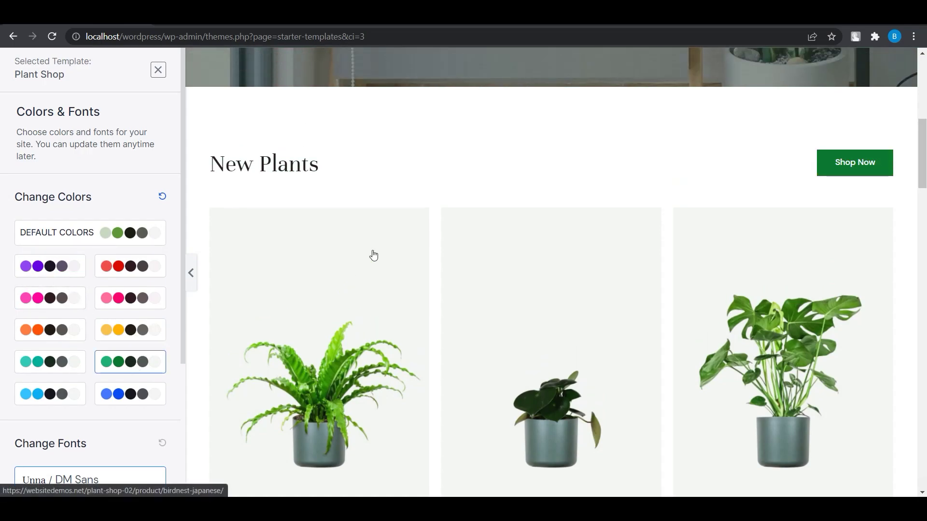
# Pick a font pairing such as Montserrat / Lato and continue past Colors & Fonts
pyautogui.scroll(-10, 674, 236)
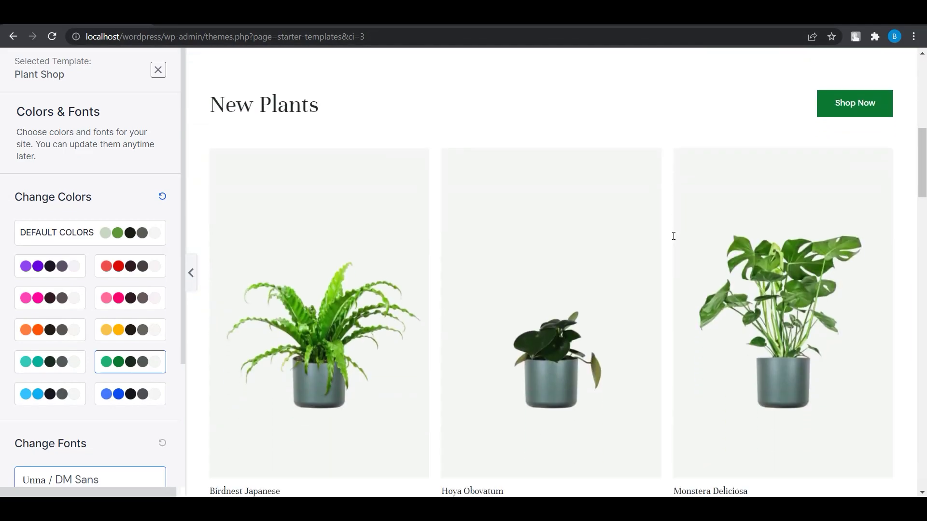
pyautogui.scroll(-12, 673, 237)
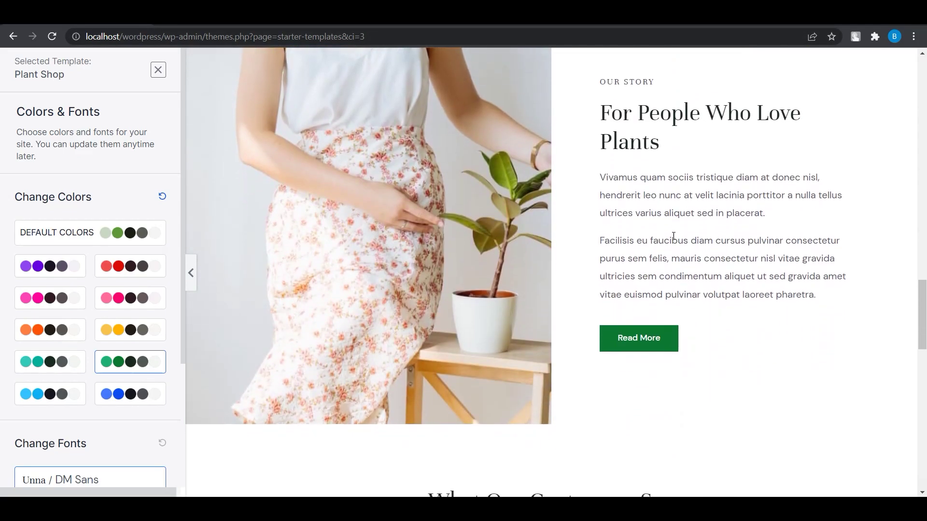
pyautogui.scroll(-8, 673, 236)
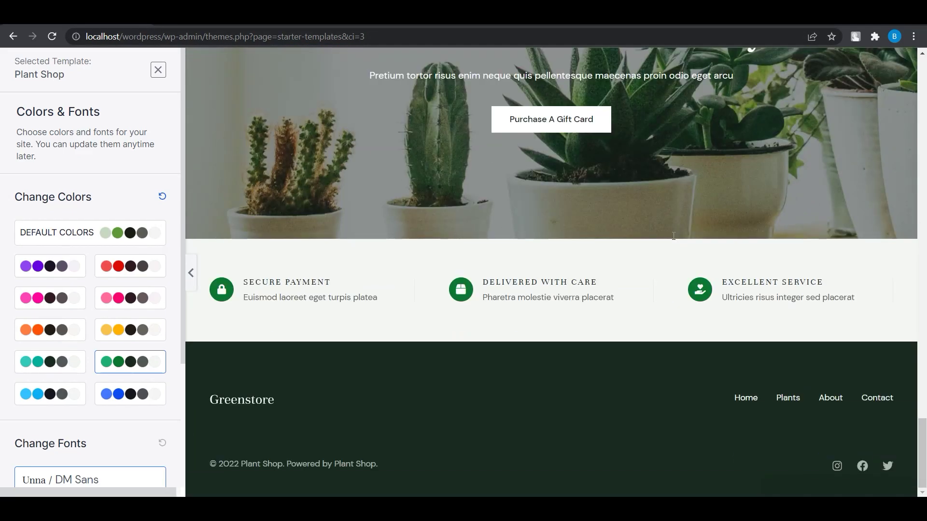
pyautogui.scroll(-3, 140, 362)
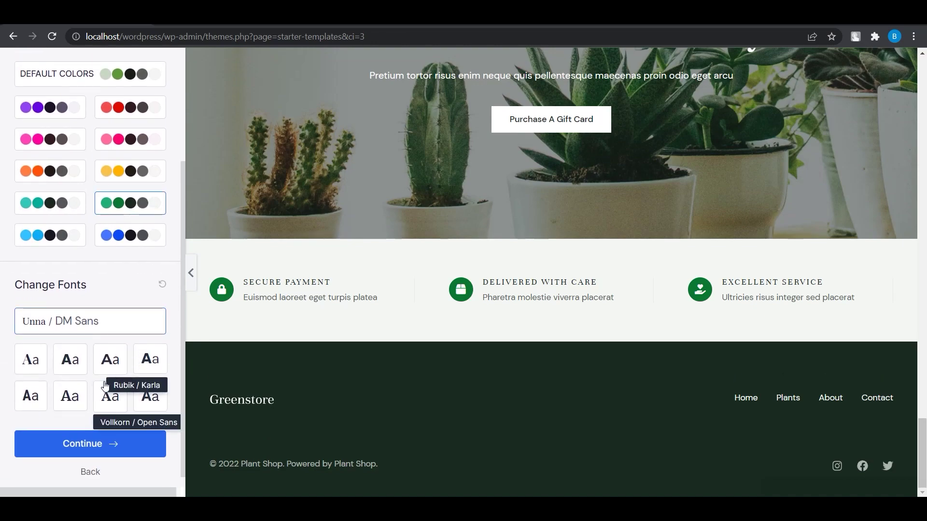
pyautogui.click(106, 359)
pyautogui.scroll(4, 97, 276)
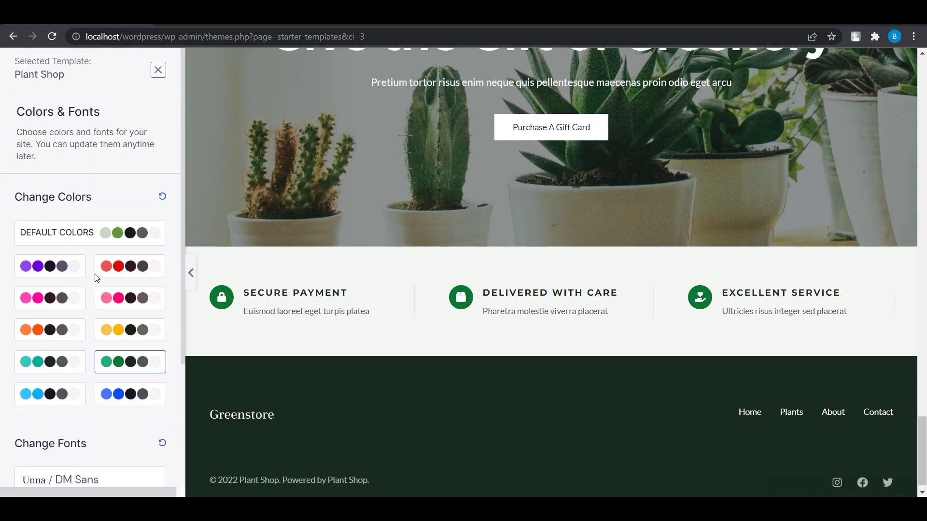
pyautogui.scroll(-3, 97, 278)
pyautogui.click(32, 346)
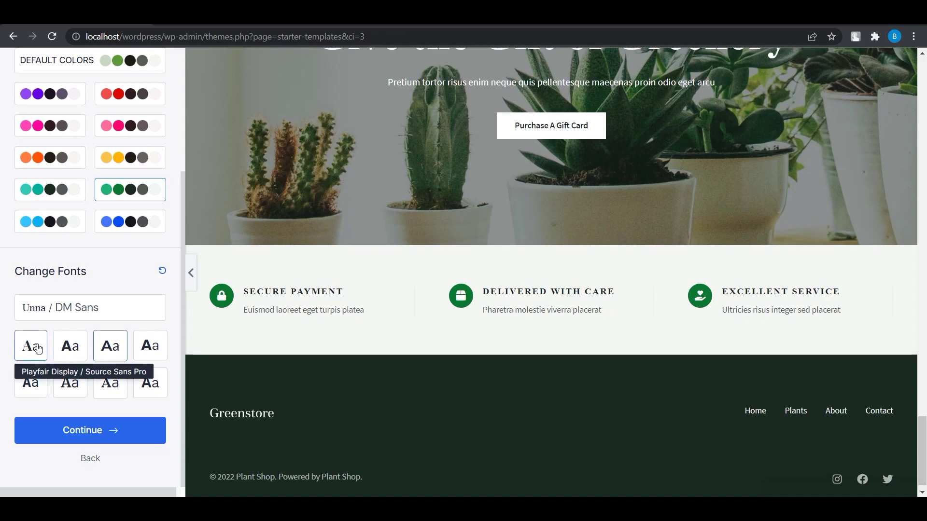
pyautogui.click(103, 434)
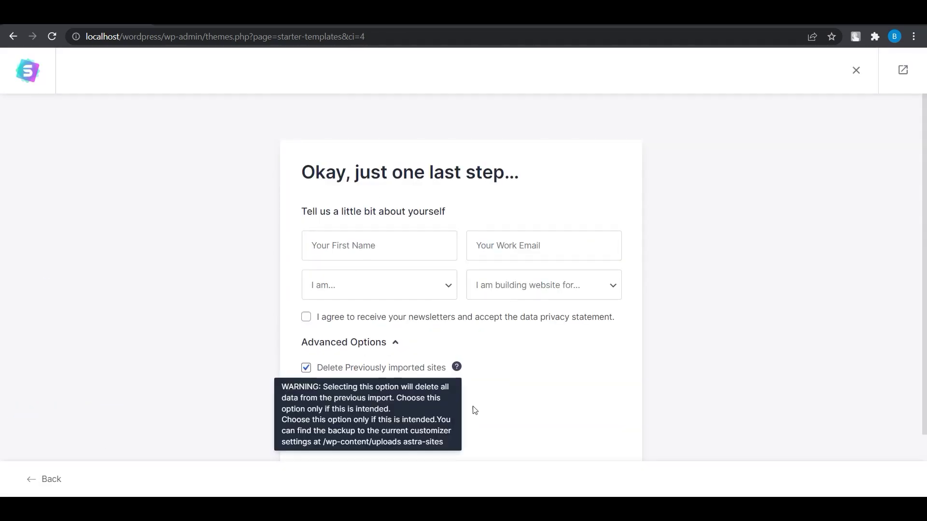
# Submit the Plant Shop template build and, once finished, view the new Greenstore website
pyautogui.scroll(-1, 471, 406)
pyautogui.click(459, 417)
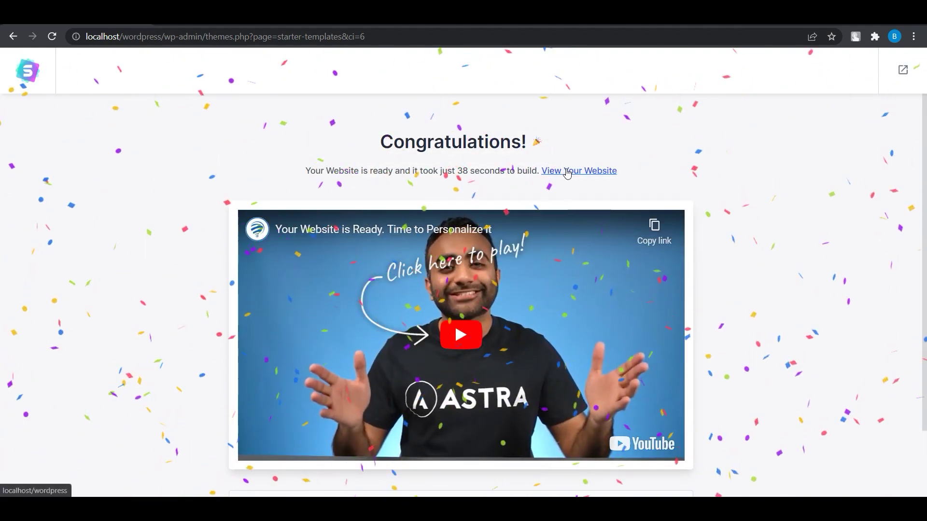
pyautogui.click(567, 172)
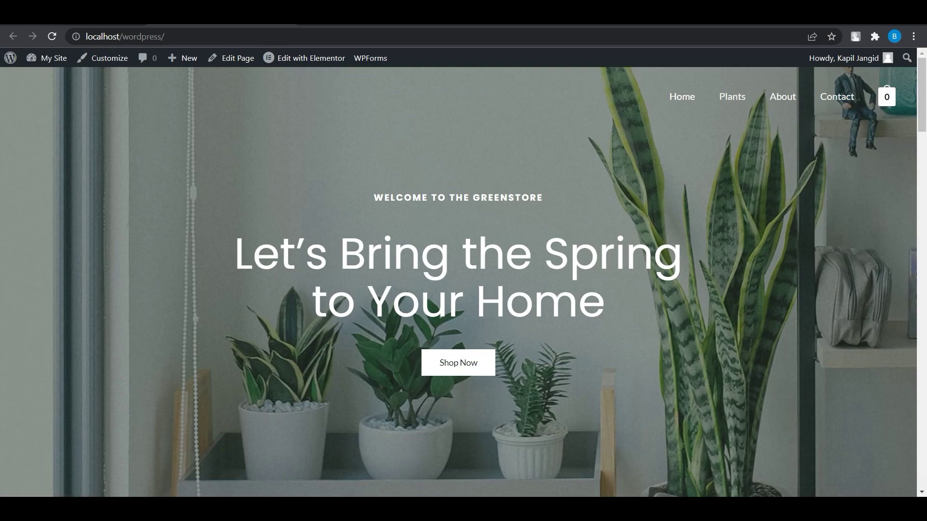
# Scroll through the Greenstore homepage sections and test the Purchase A Gift Card link
pyautogui.scroll(-7, 510, 287)
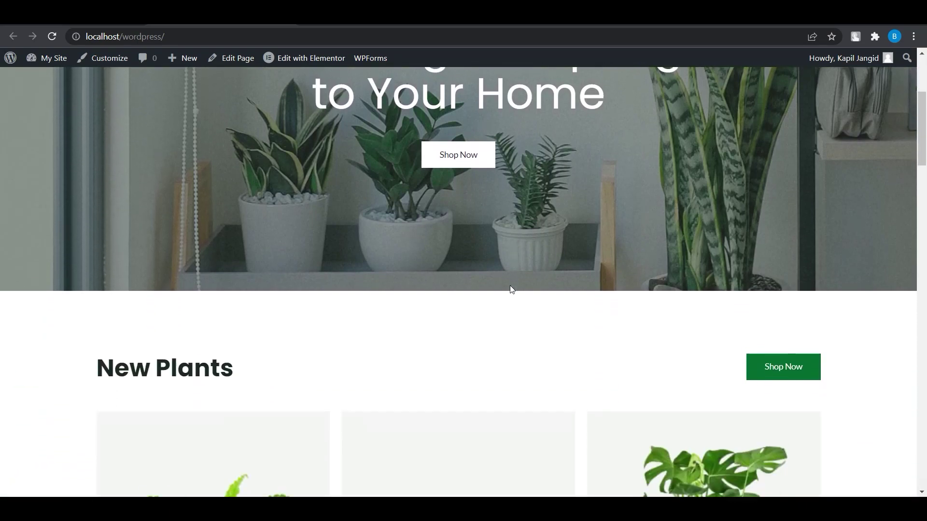
pyautogui.scroll(-10, 512, 289)
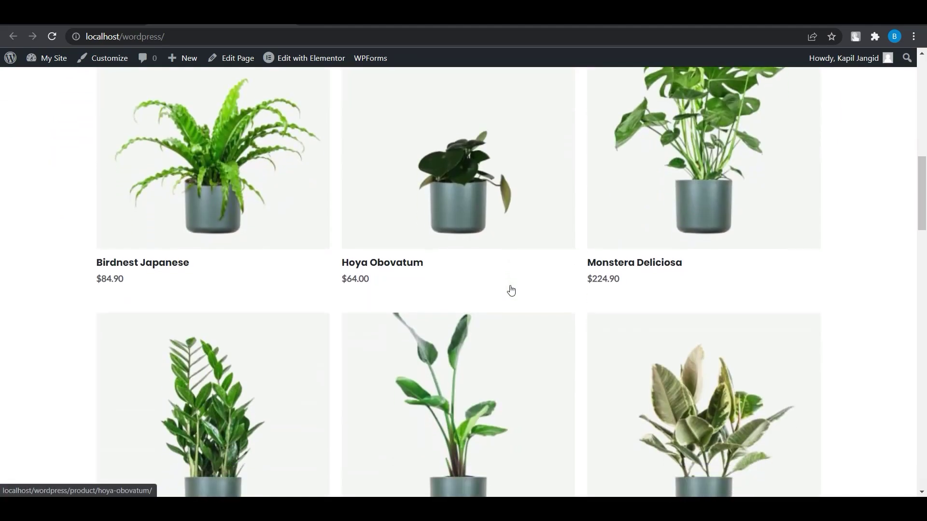
pyautogui.scroll(-8, 511, 289)
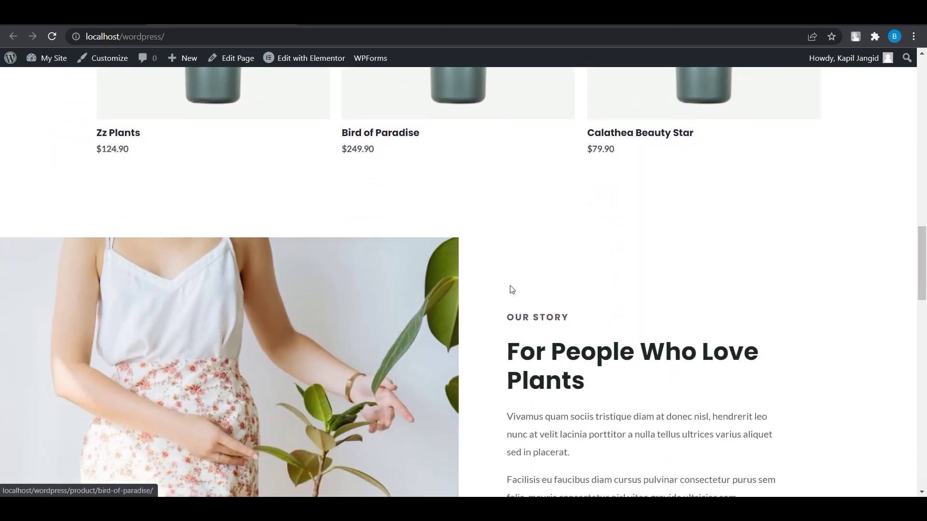
pyautogui.scroll(-9, 510, 286)
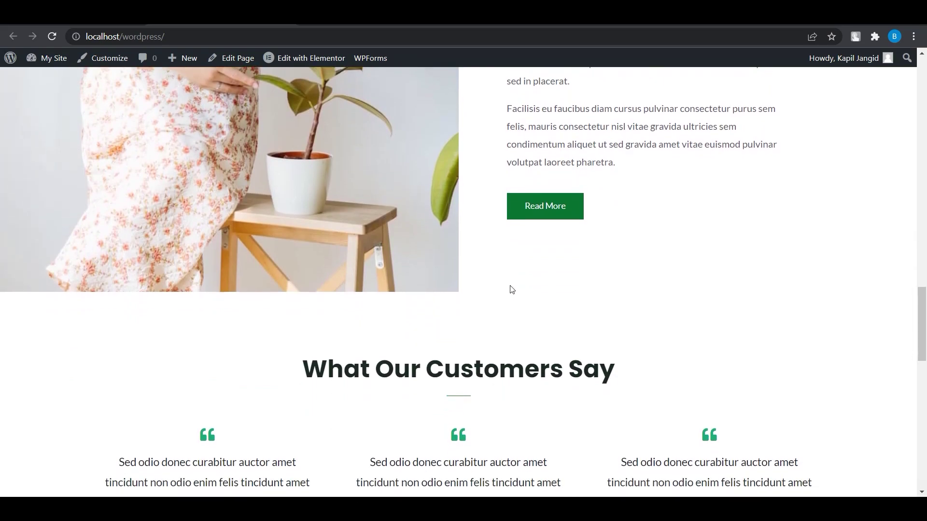
pyautogui.scroll(-9, 511, 289)
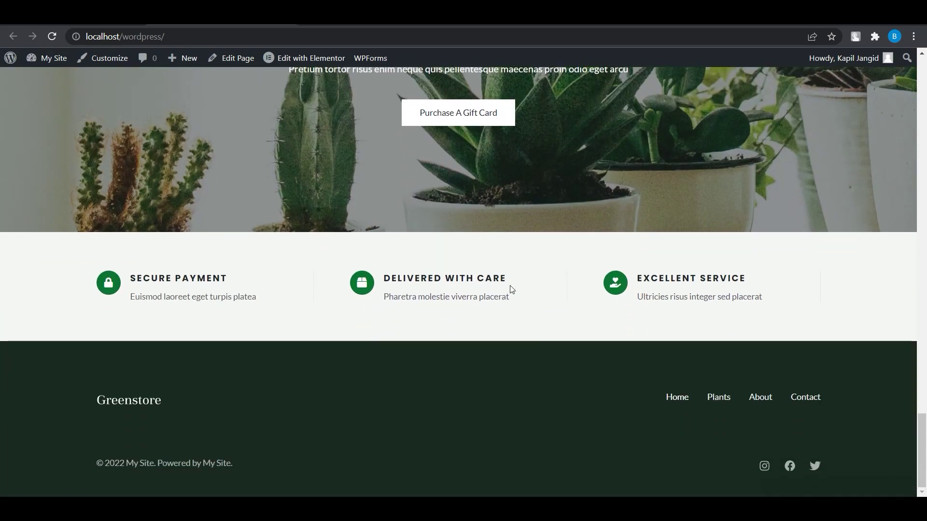
pyautogui.scroll(7, 512, 288)
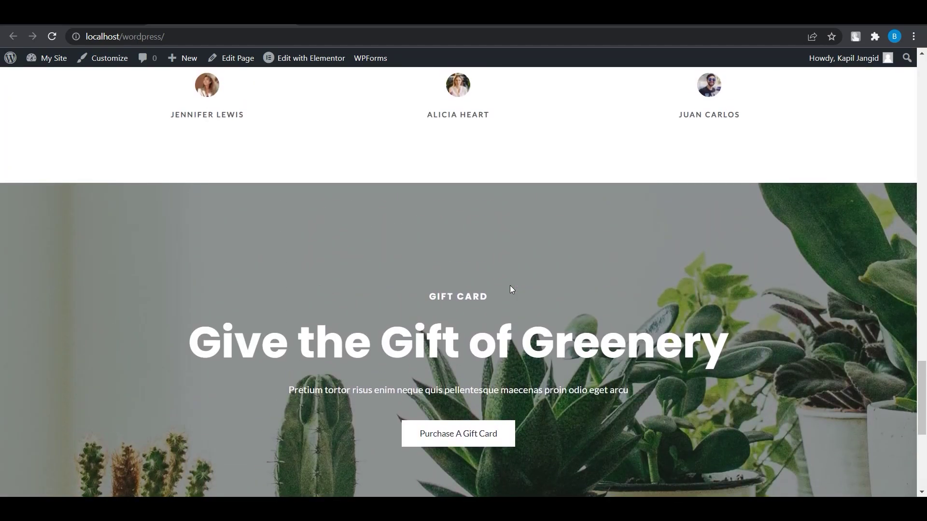
pyautogui.scroll(-1, 511, 289)
pyautogui.scroll(-5, 511, 288)
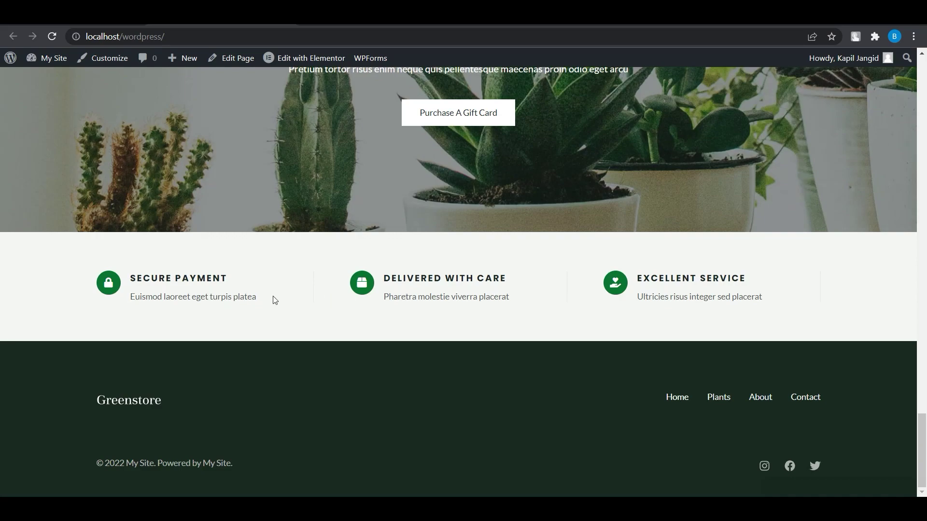
pyautogui.scroll(3, 557, 226)
pyautogui.click(502, 264)
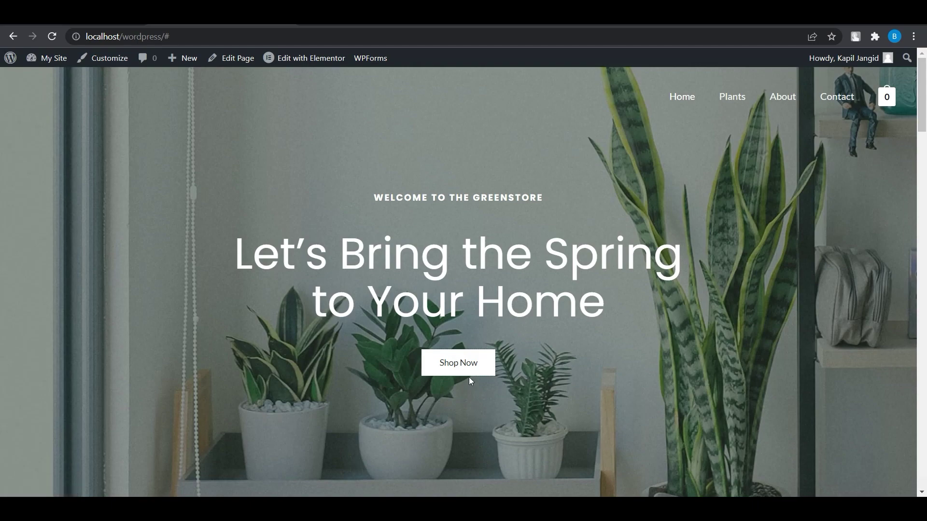
# Test the Shop Now link and the Read More link in Our Story
pyautogui.scroll(-7, 476, 373)
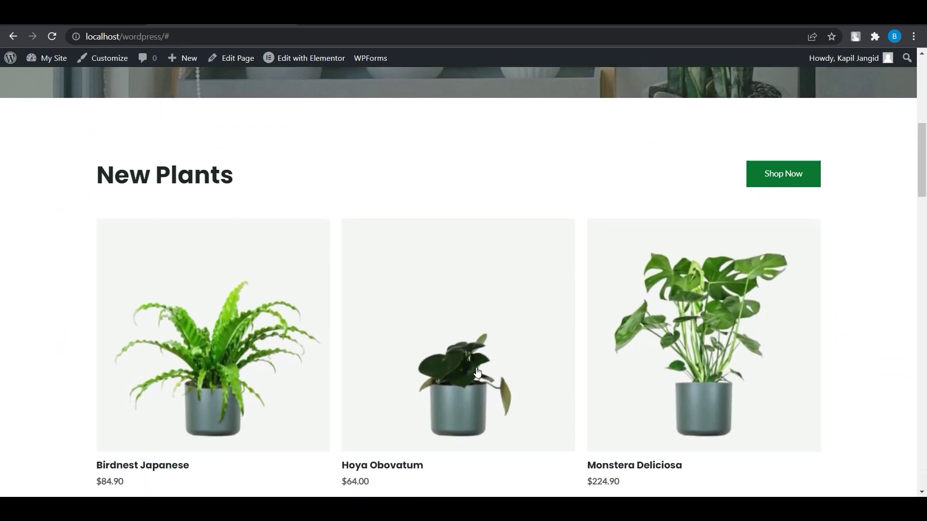
pyautogui.click(783, 174)
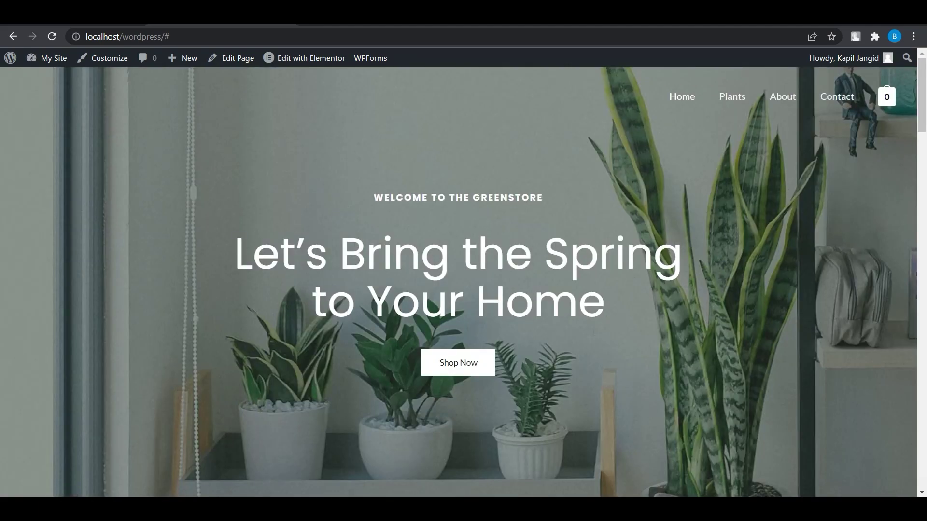
pyautogui.scroll(-15, 594, 337)
pyautogui.scroll(-8, 593, 337)
pyautogui.scroll(7, 591, 331)
pyautogui.scroll(-5, 591, 331)
pyautogui.scroll(-8, 577, 346)
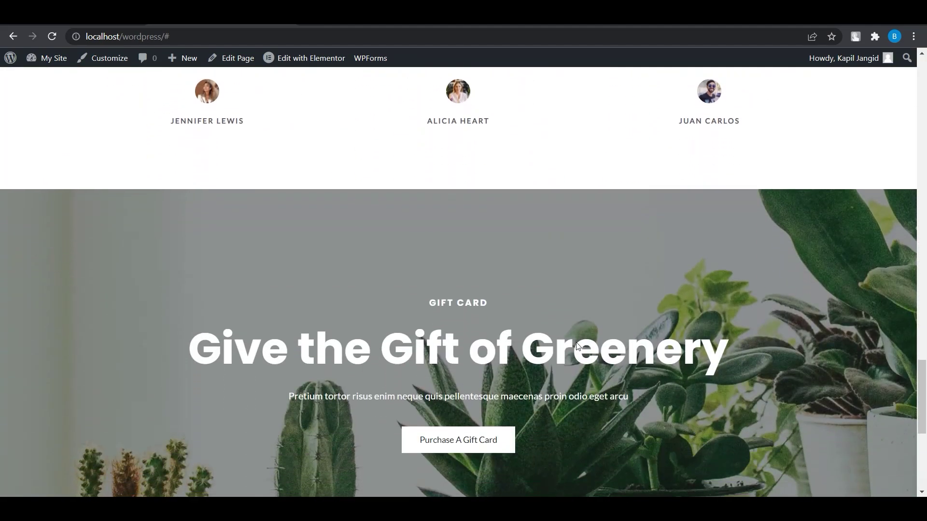
pyautogui.scroll(8, 564, 432)
pyautogui.scroll(2, 544, 429)
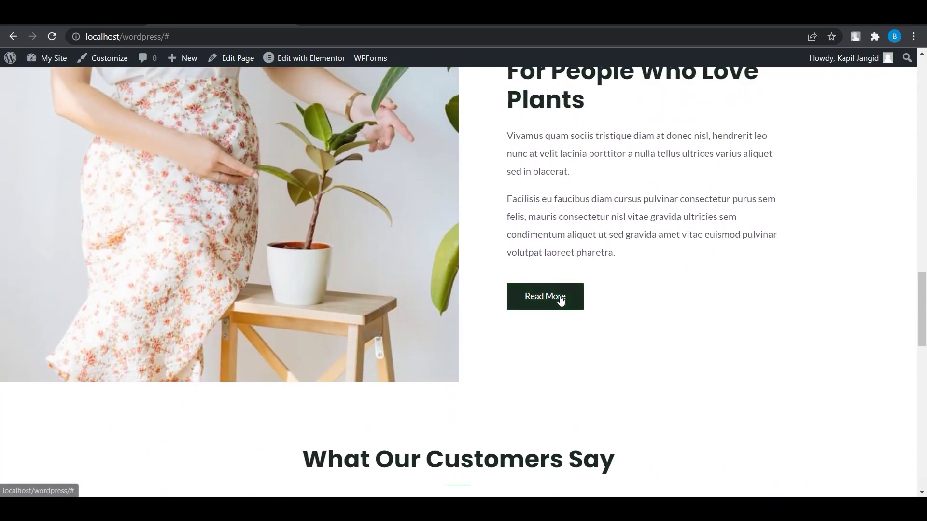
pyautogui.click(558, 300)
# Open the Calathea Beauty Star product page priced at $79.90
pyautogui.scroll(-10, 558, 300)
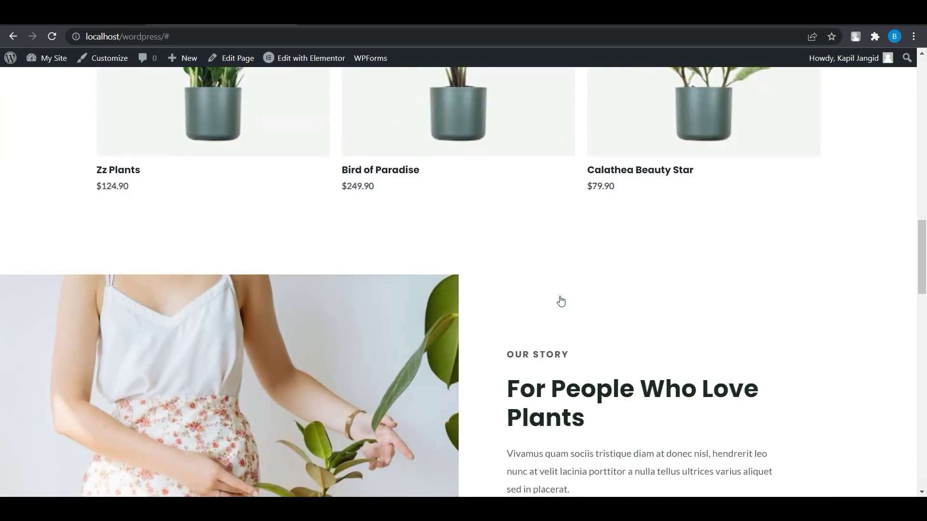
pyautogui.scroll(9, 560, 300)
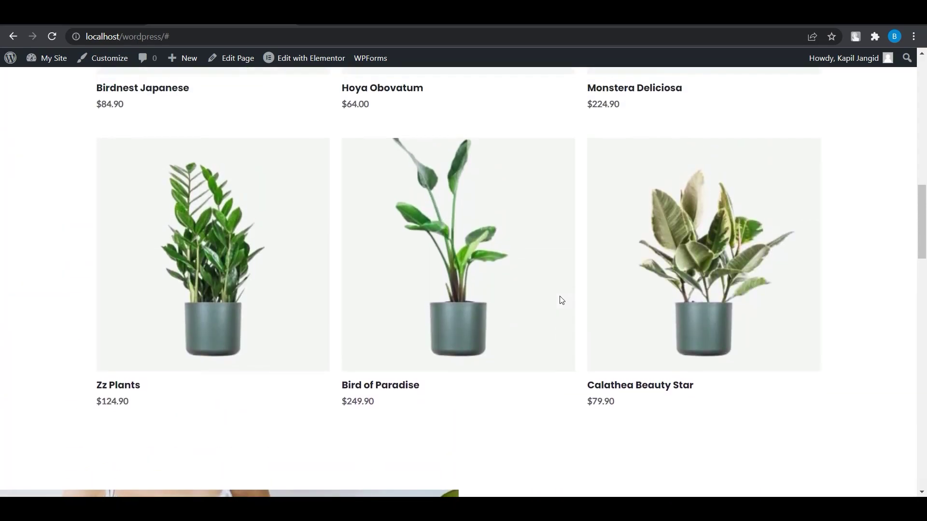
pyautogui.click(659, 299)
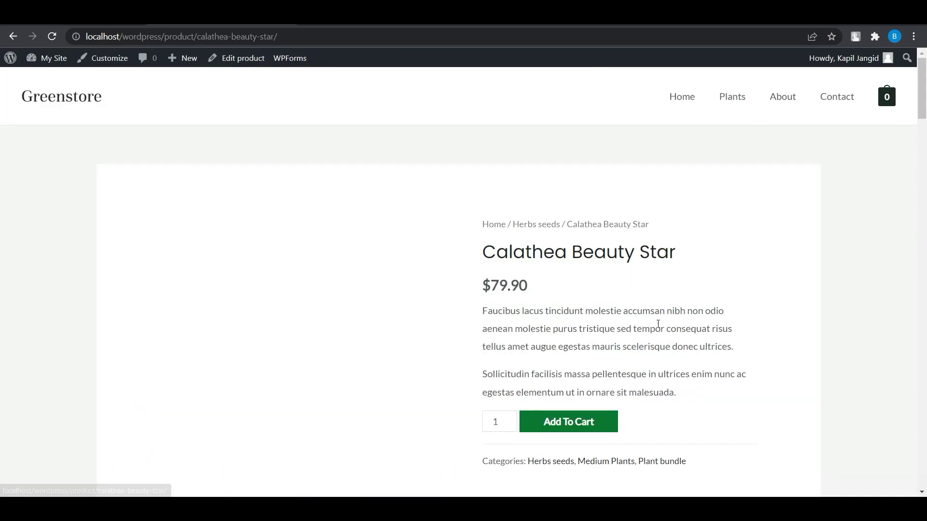
# Add one Calathea Beauty Star to the cart and review the cart's $79.90 total
pyautogui.scroll(-15, 598, 323)
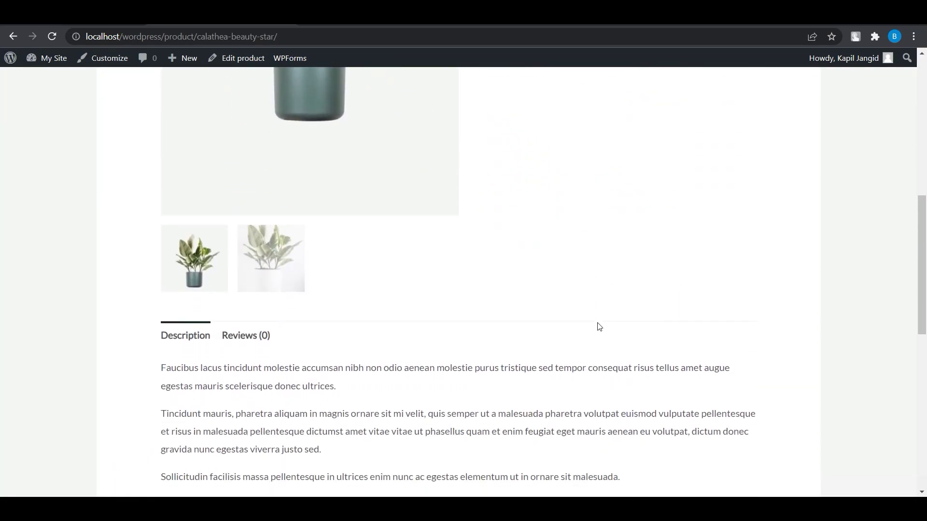
pyautogui.scroll(15, 598, 328)
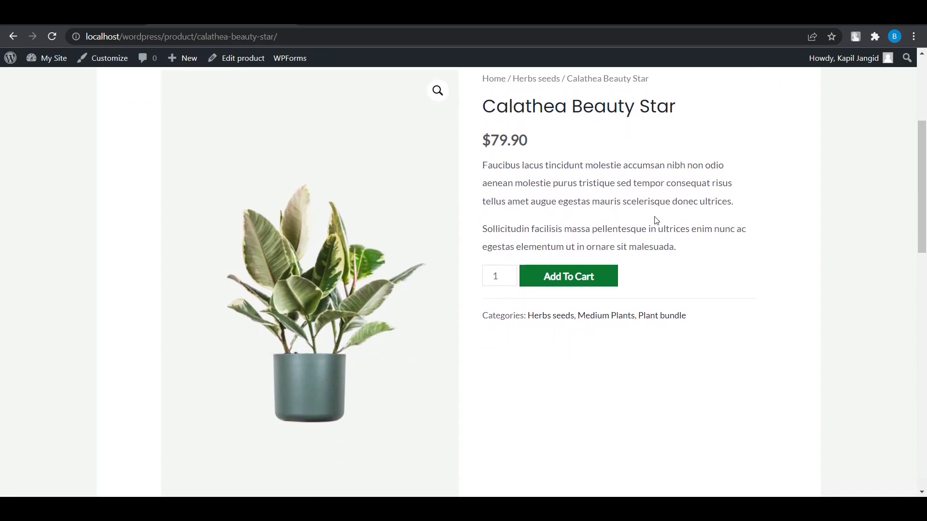
pyautogui.scroll(-10, 656, 220)
pyautogui.scroll(12, 657, 220)
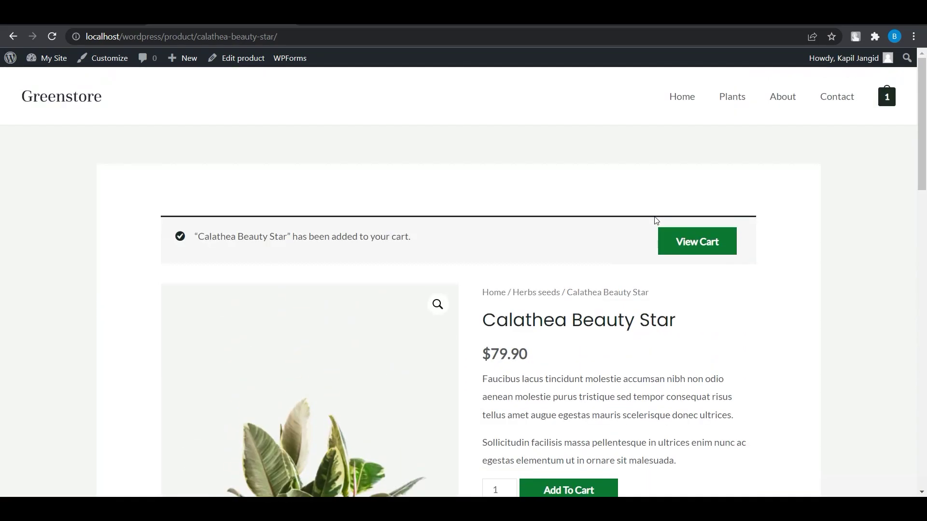
pyautogui.click(696, 240)
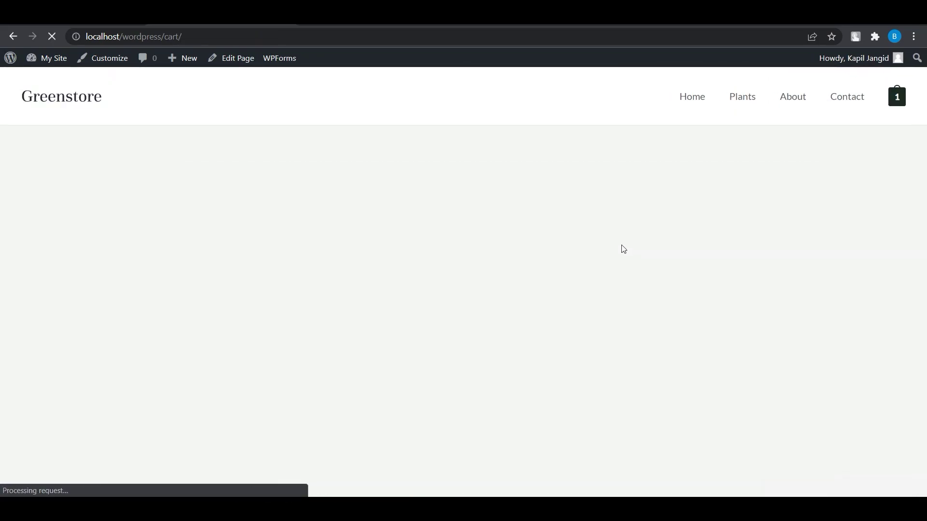
pyautogui.scroll(-4, 343, 323)
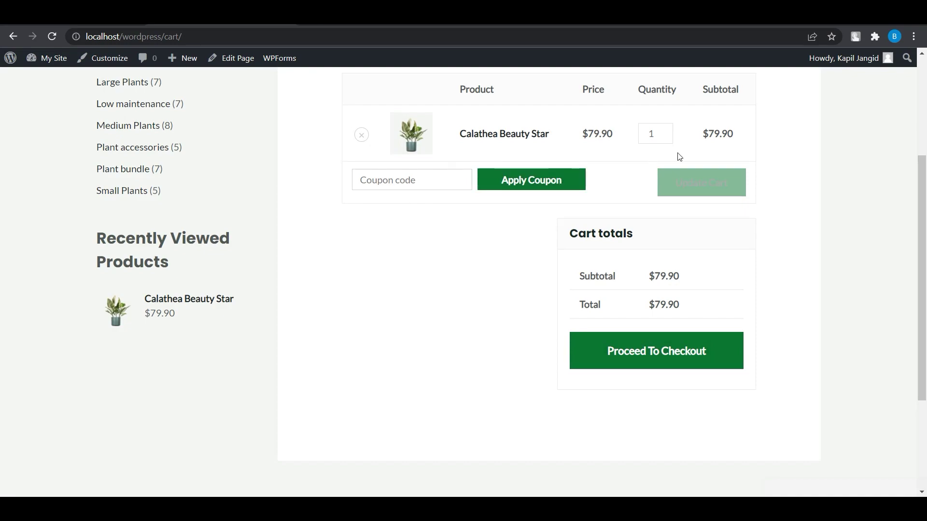
pyautogui.scroll(2, 673, 168)
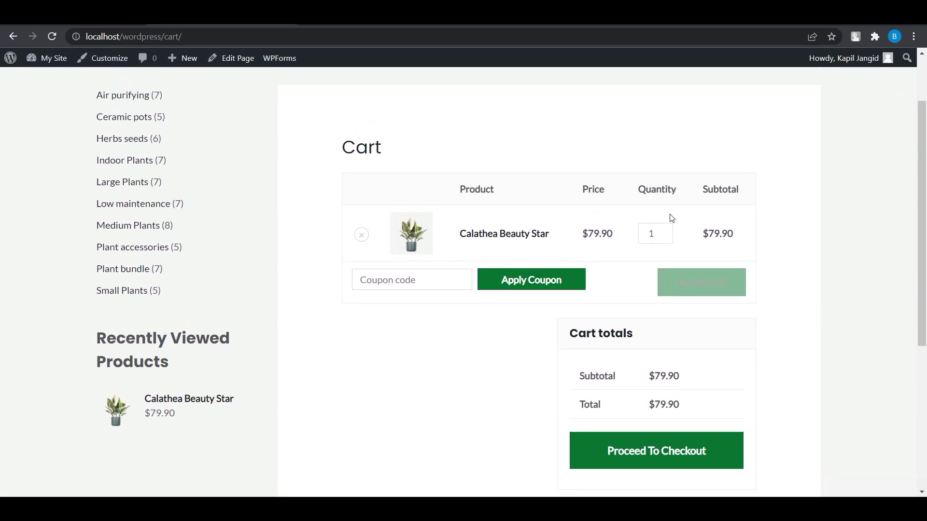